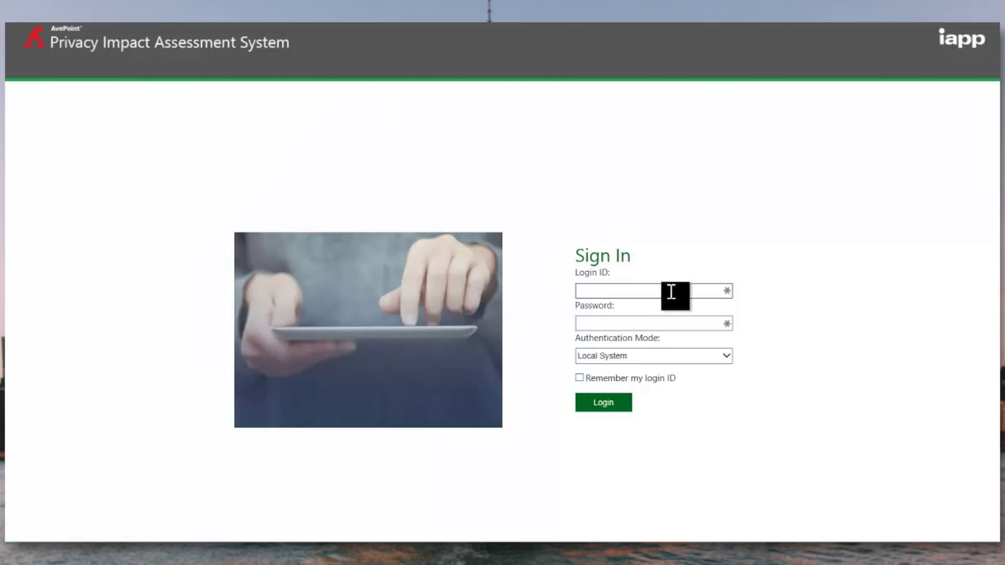
Sign in as CPO with the login ID and password, then open the Question Bank.
click(671, 291)
text(O)
key(Tab)
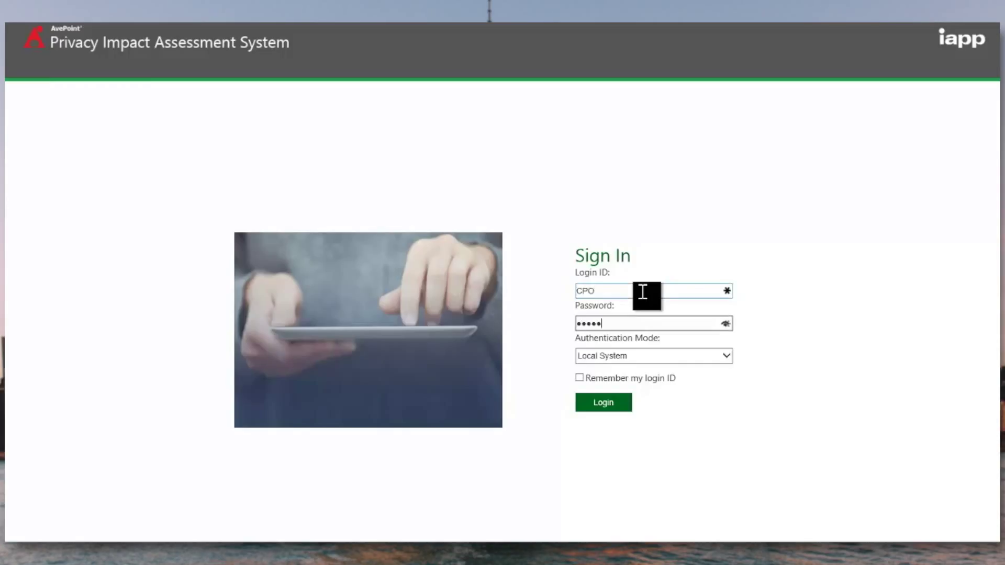
key(Return)
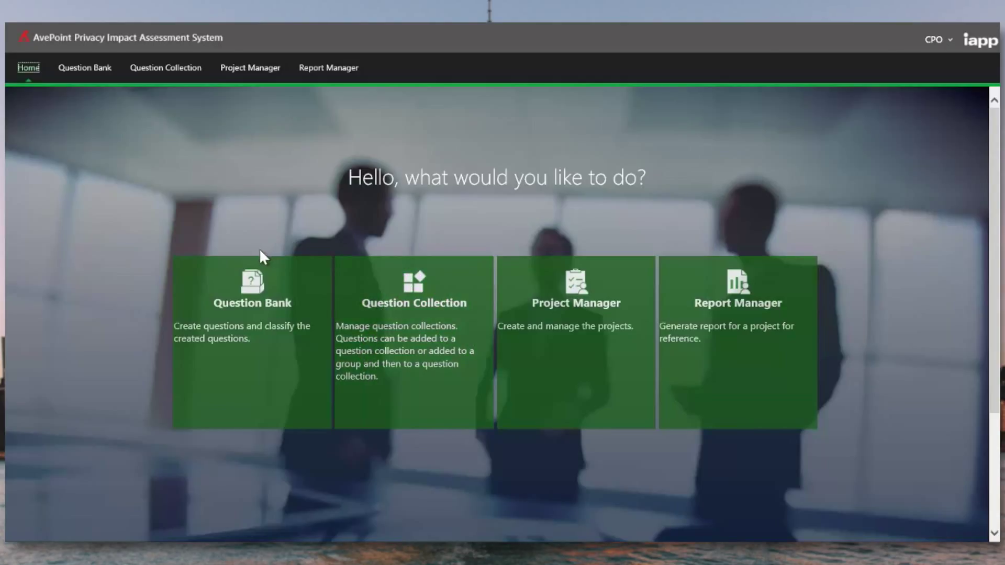
click(254, 319)
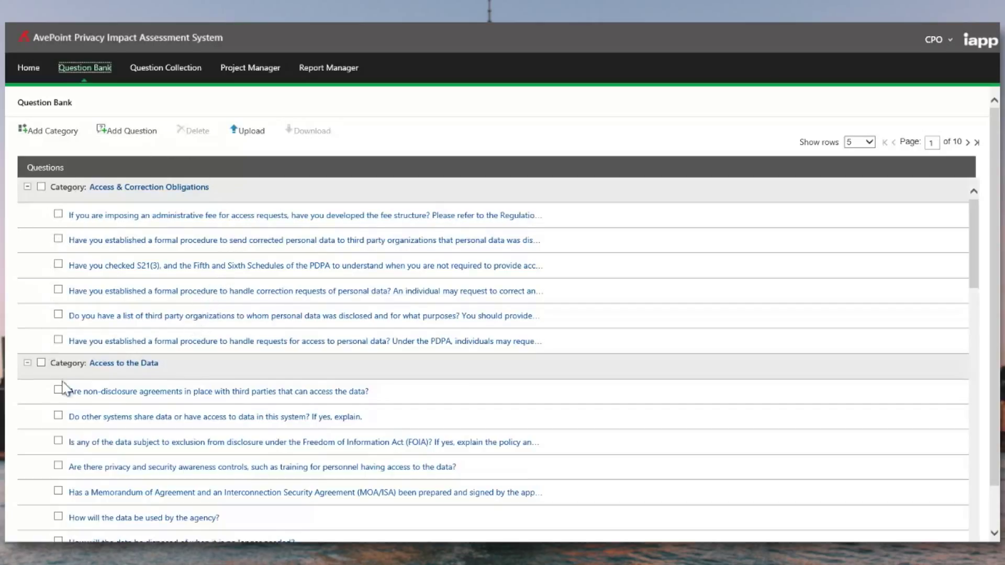
Open a blank Add Question form and start the Question Text.
click(135, 137)
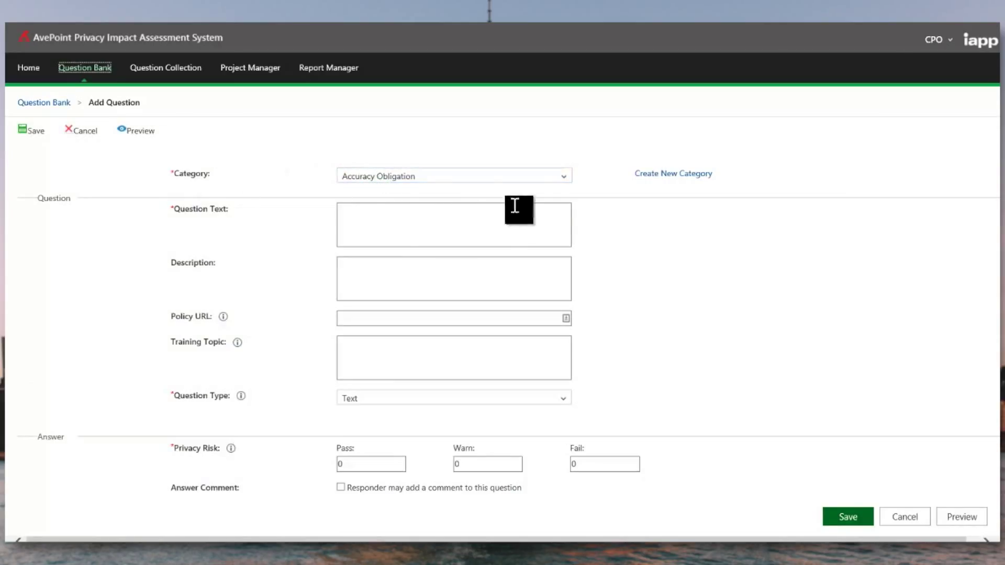
click(390, 230)
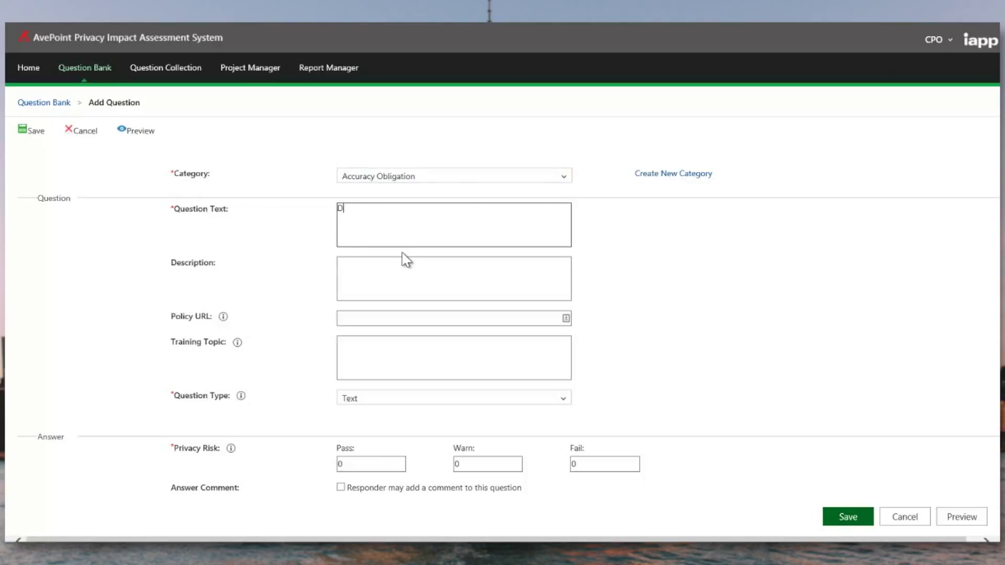
Enter 'Do you have any encrypted information on your personal laptop?' and paste its hardware-encryption description.
text(Do you have any encrypted information on your personal laptop?)
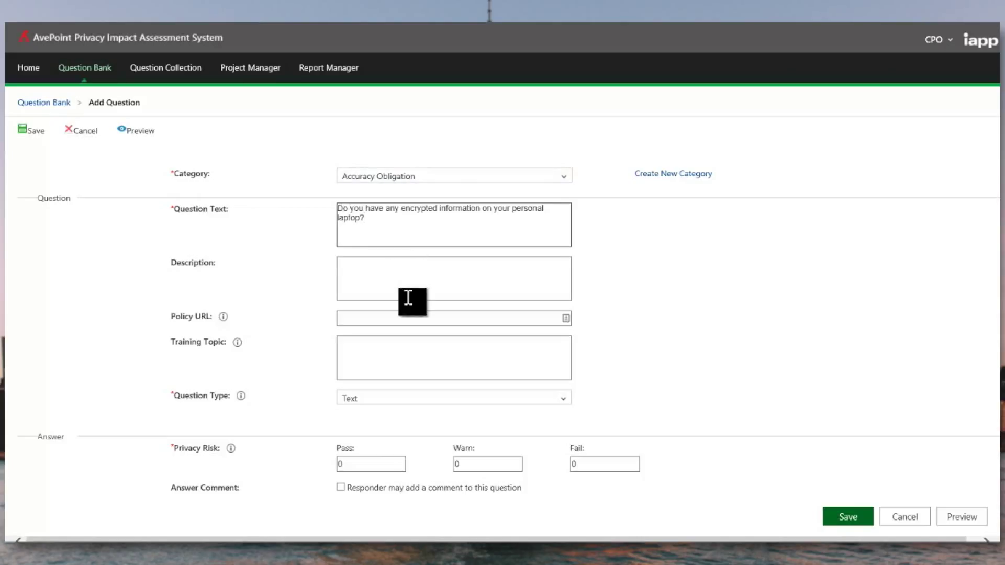
click(408, 291)
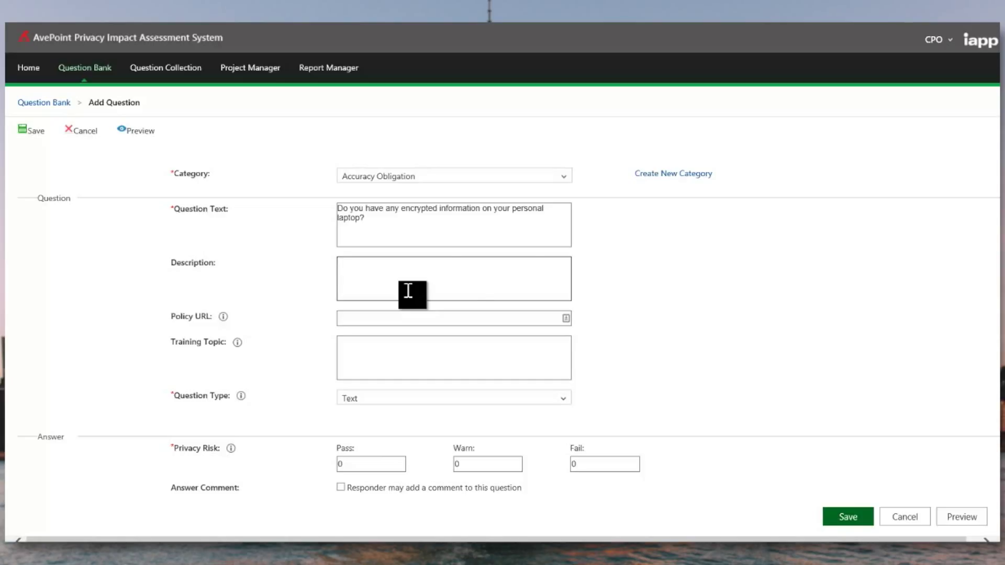
text(Evaluate whether or not encryption is used on this device, and whether IT has provided any hardware-encryption for your laptop.)
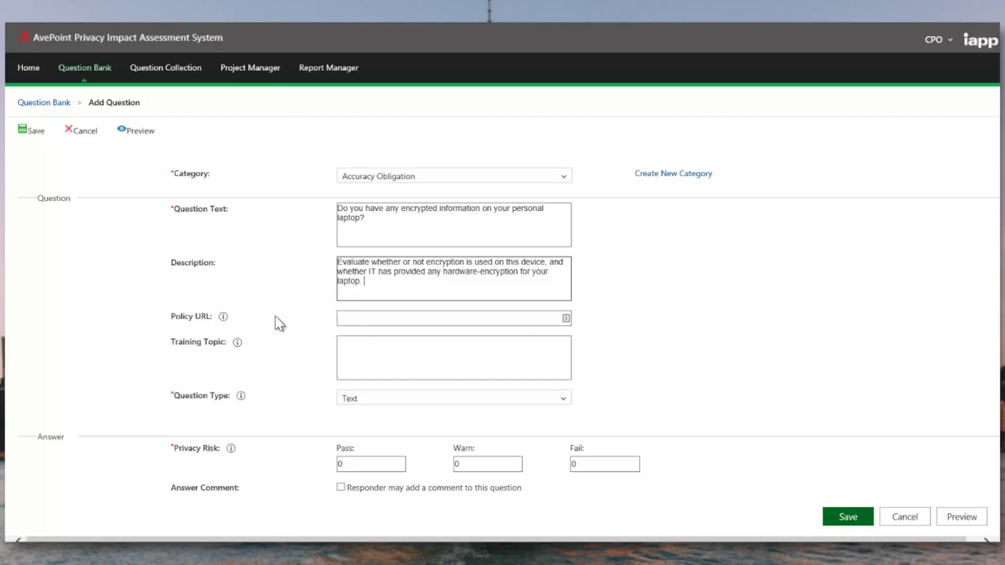
click(348, 316)
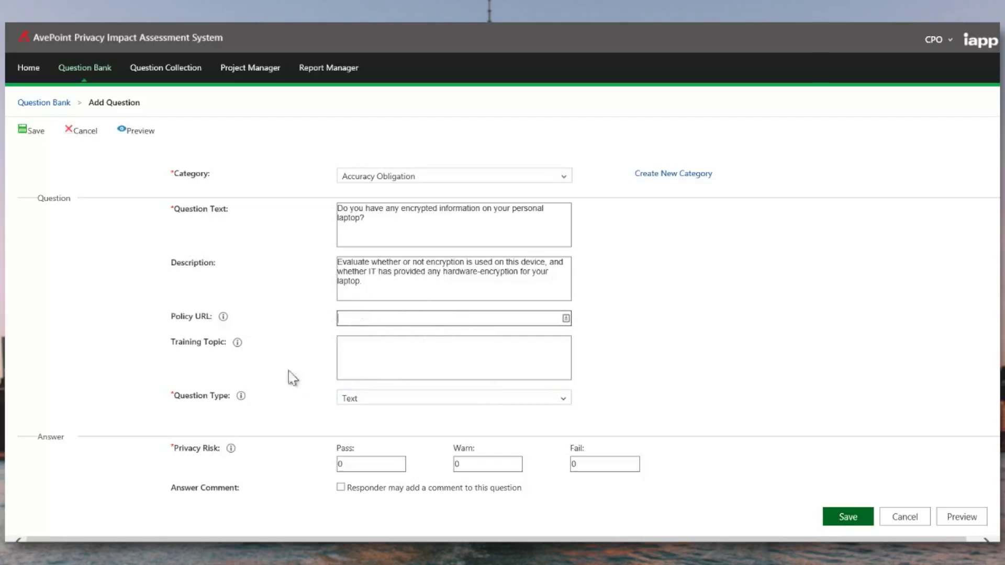
click(409, 320)
click(356, 403)
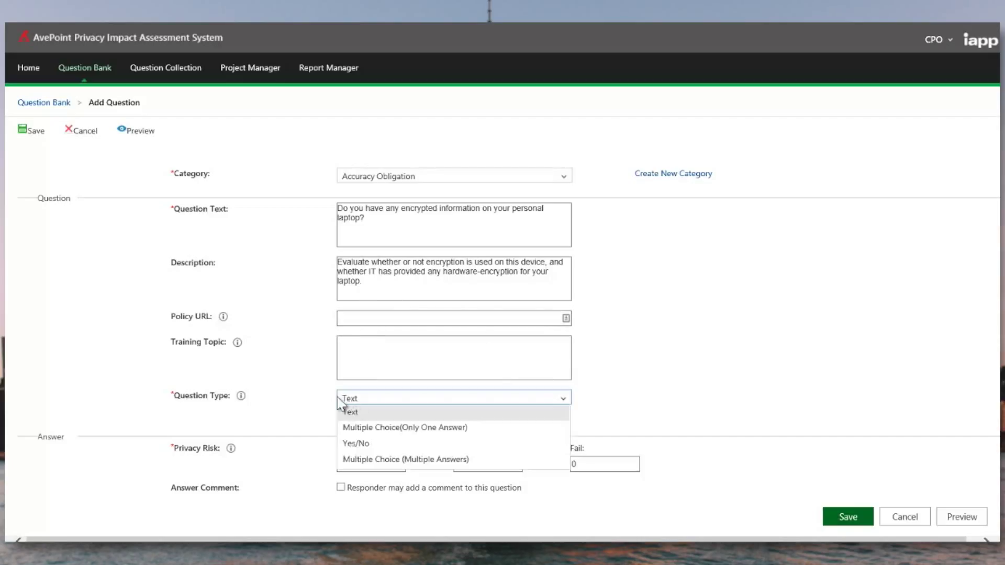
Make it a Yes/No question scoring No at risk 10, with responder comments allowed.
click(365, 445)
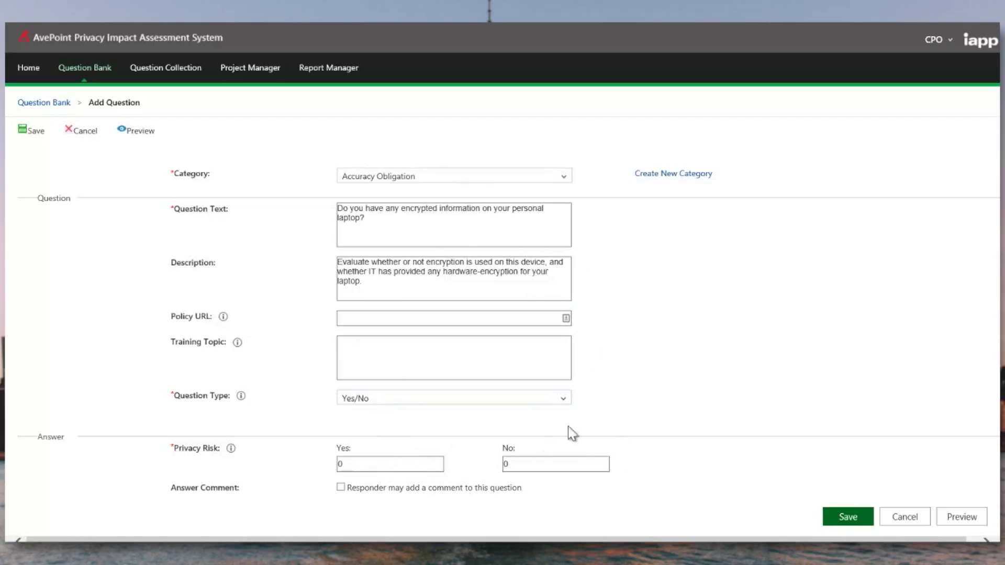
click(538, 464)
drag(539, 464, 485, 464)
click(341, 488)
click(136, 132)
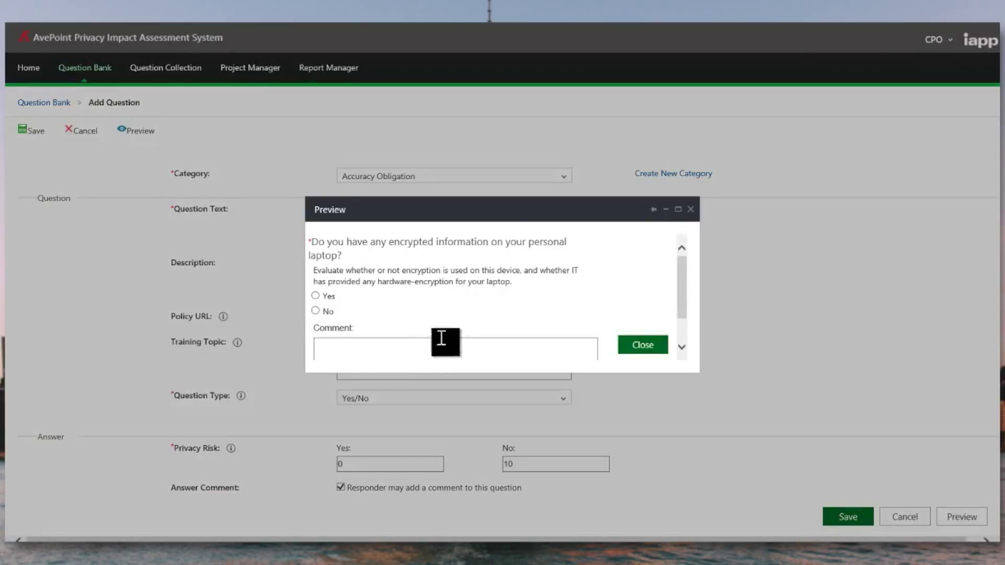
Test a Yes answer in the preview, save the laptop-encryption question, and go to Question Collections.
click(316, 296)
scroll(345, 309, down, 1)
scroll(345, 309, down, 1)
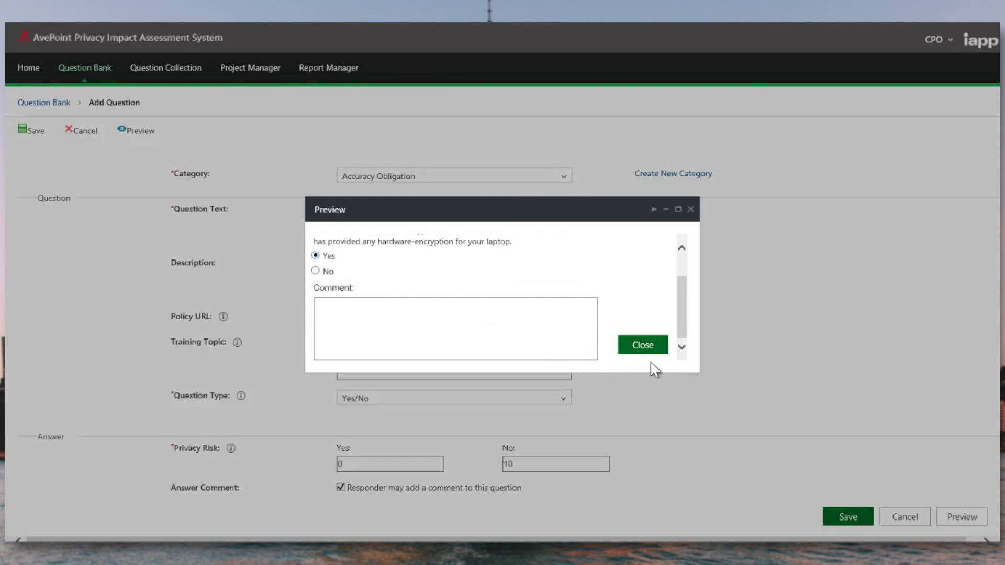
click(645, 348)
click(852, 525)
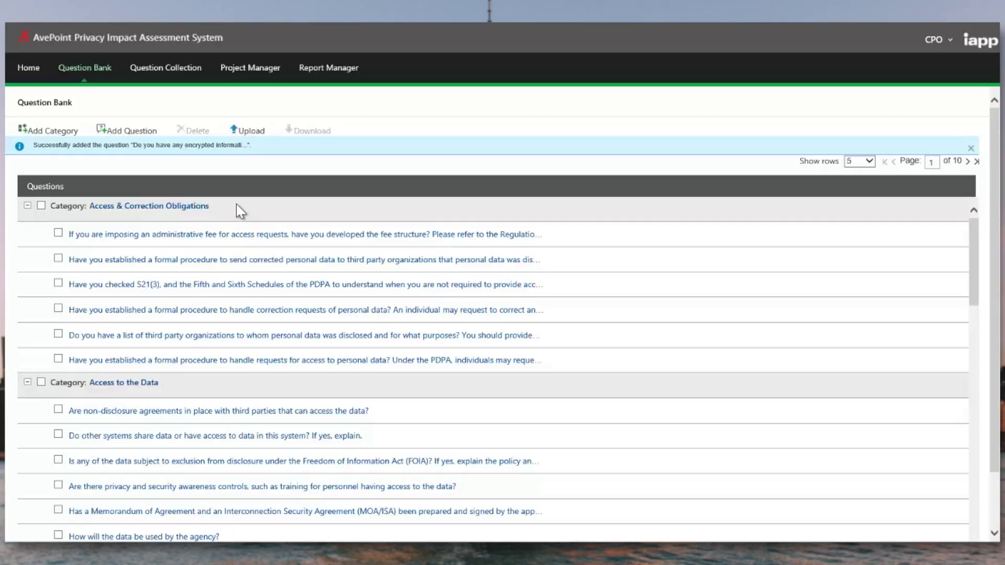
click(28, 67)
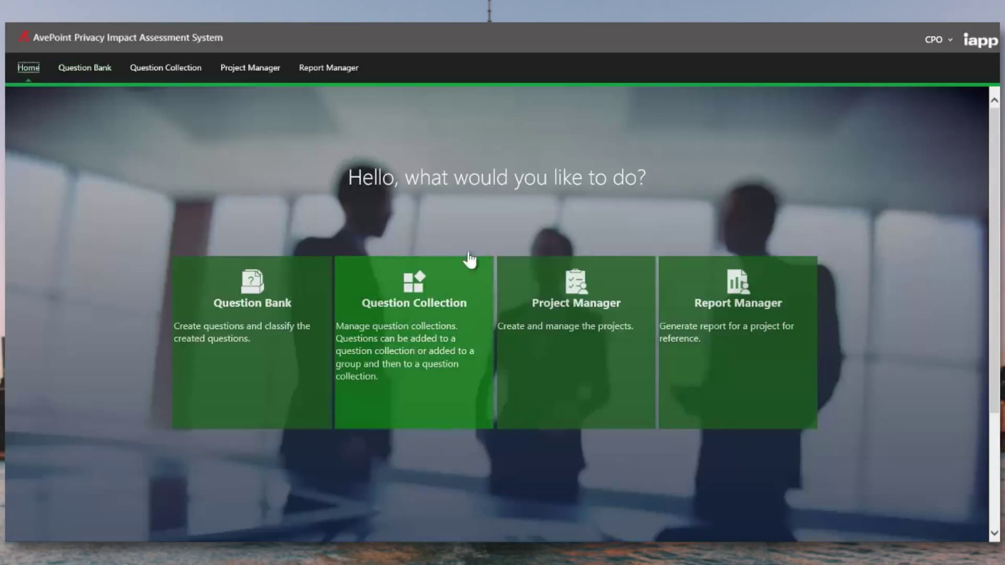
click(430, 428)
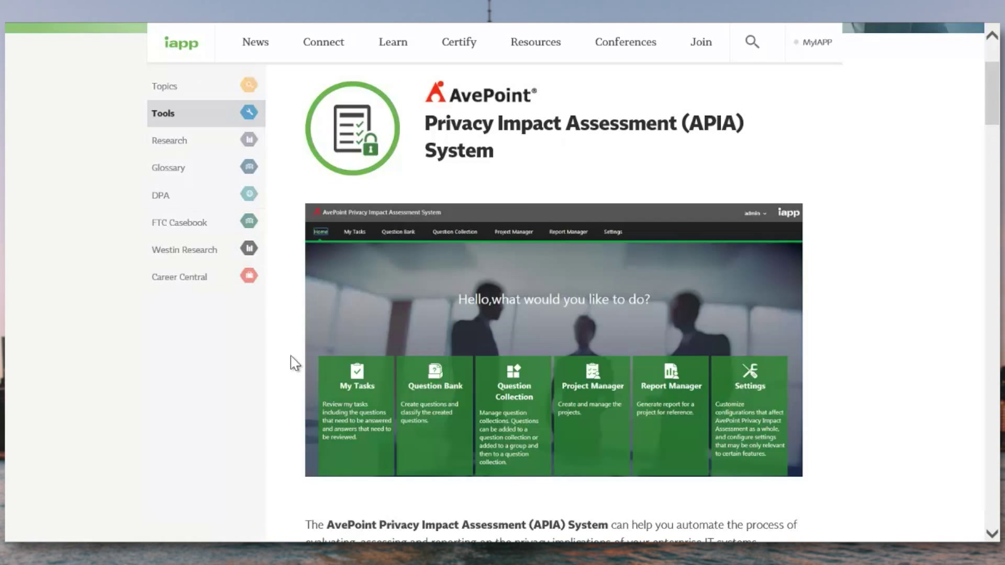
Scroll the IAPP APIA System page down to the 'Download PIA Templates' section.
scroll(297, 361, down, 10)
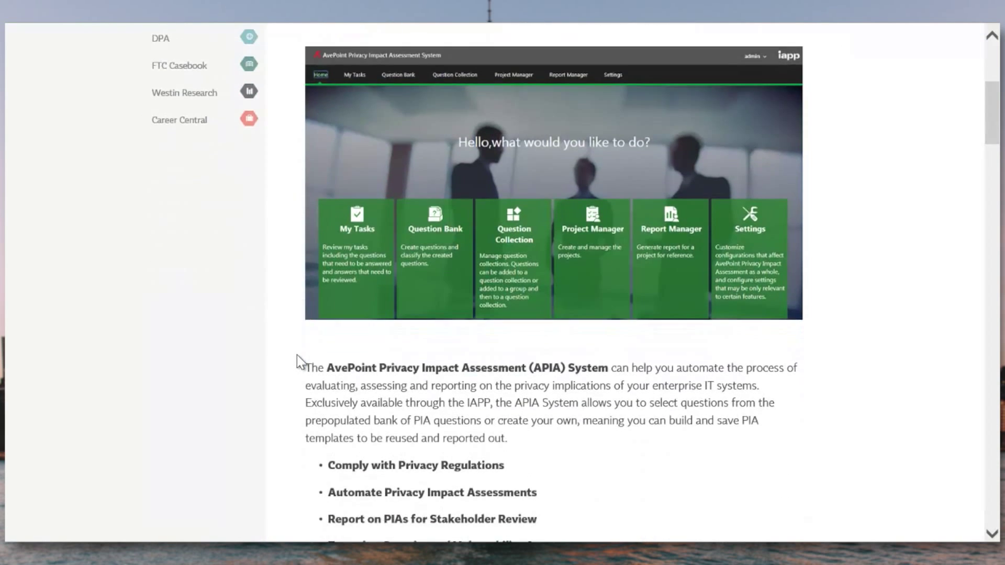
scroll(302, 361, down, 2)
scroll(651, 148, down, 20)
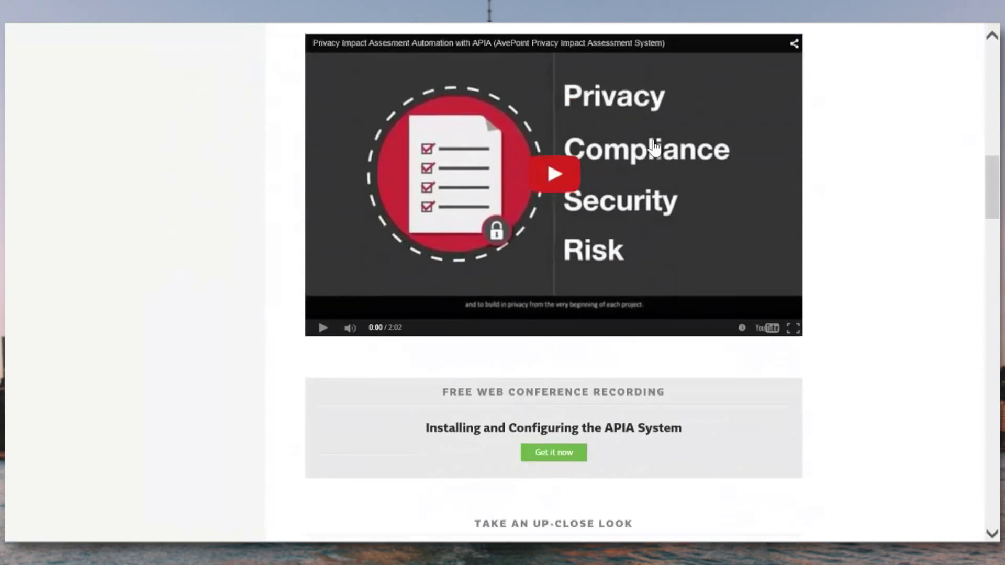
scroll(637, 222, down, 11)
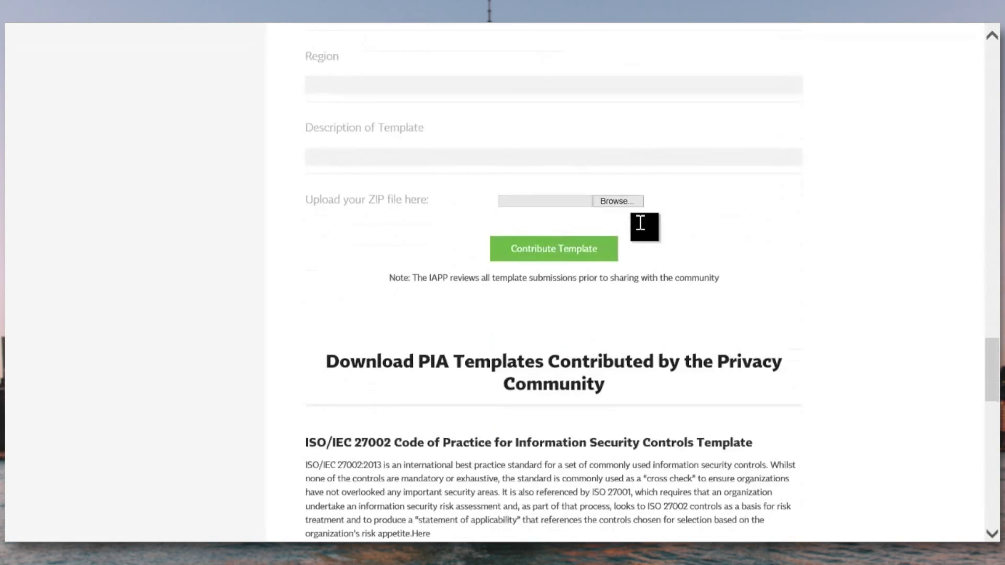
scroll(644, 224, up, 2)
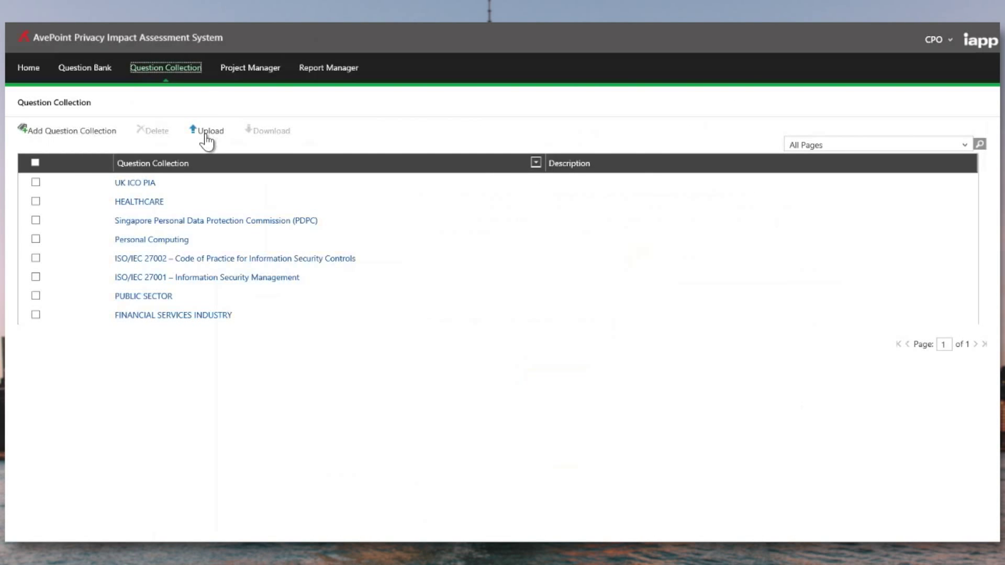
Create collection 'SharePoint Portal Evaluation' with Parallel question order and begin adding a group.
click(95, 132)
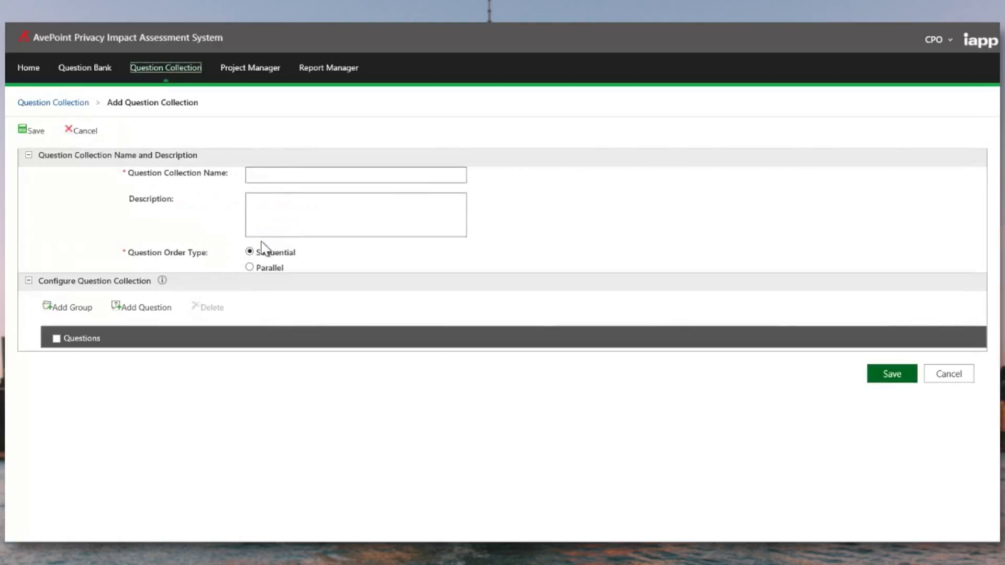
click(269, 177)
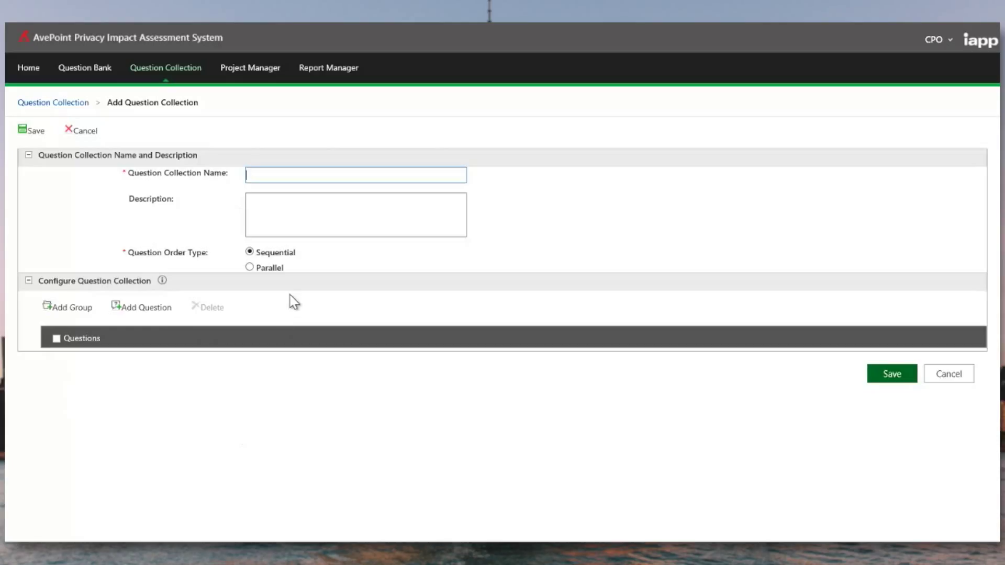
text(SharePoint Portal Evaluation)
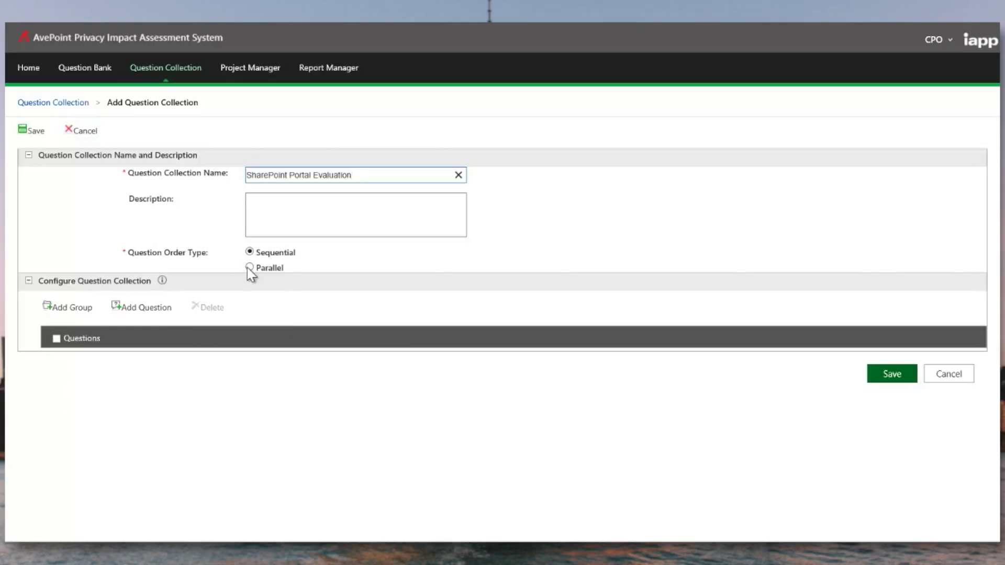
click(248, 268)
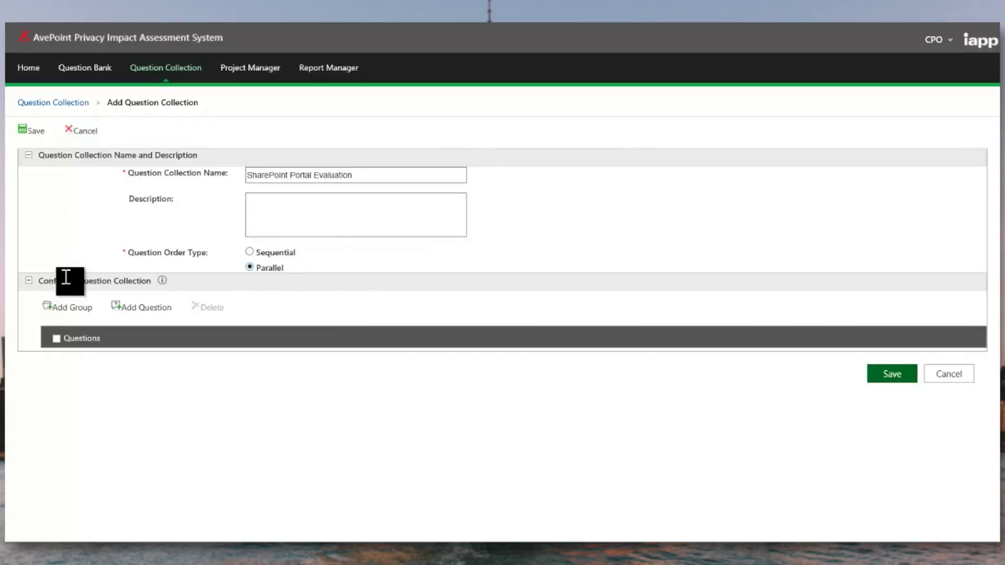
click(74, 309)
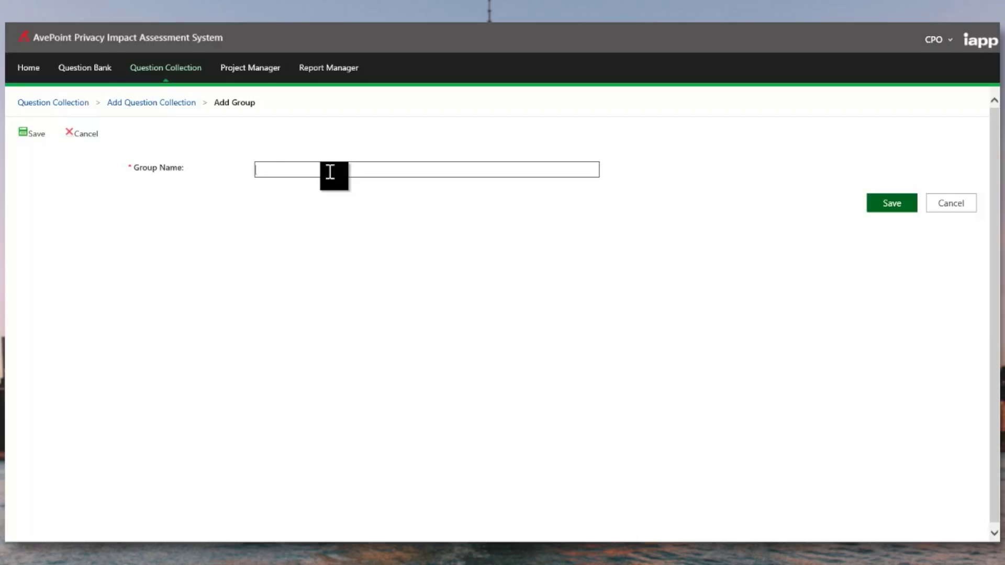
Save the IT Security group with questions on data-use monitoring, third-party data use, and business impact.
text(IT Security)
click(35, 134)
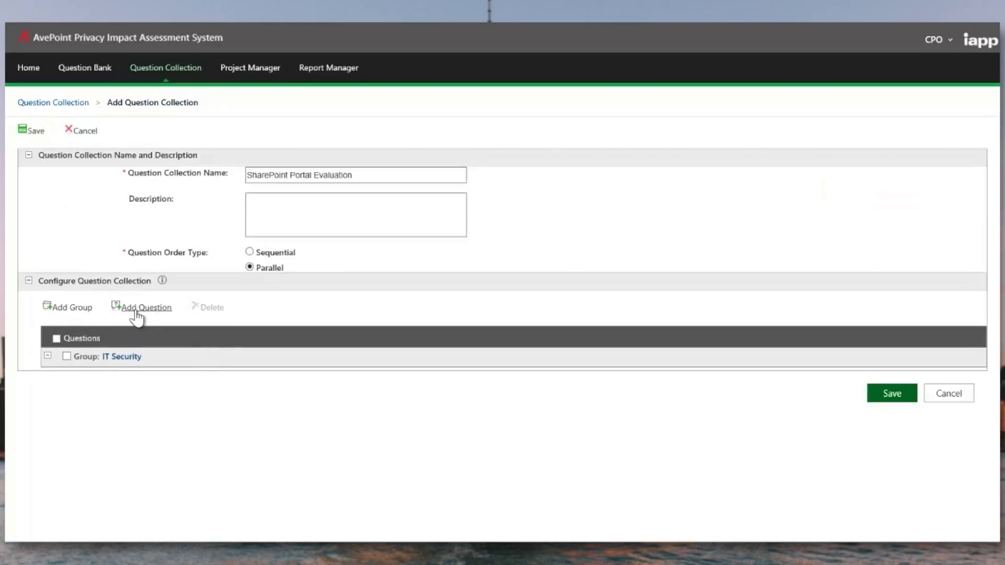
click(138, 311)
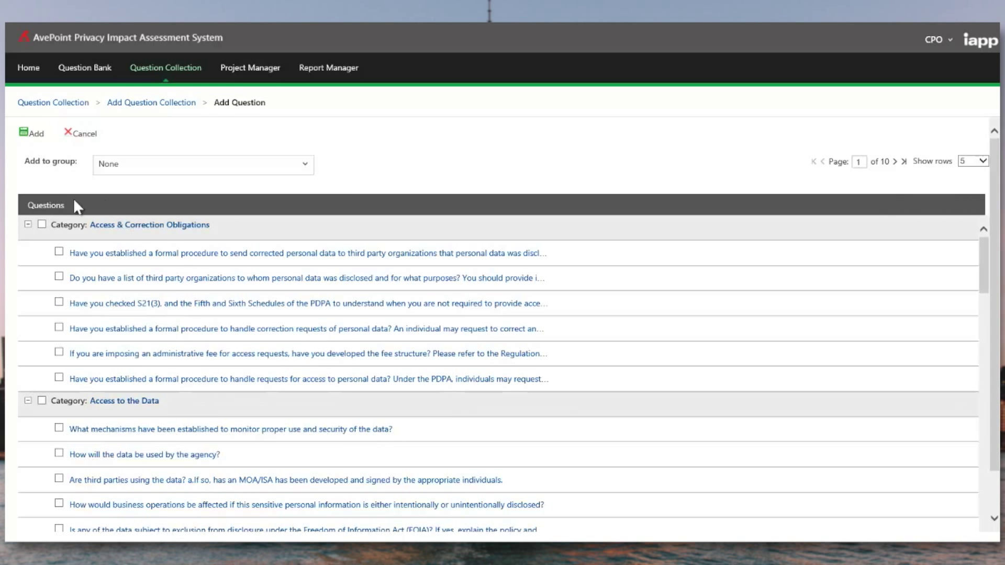
scroll(73, 382, down, 3)
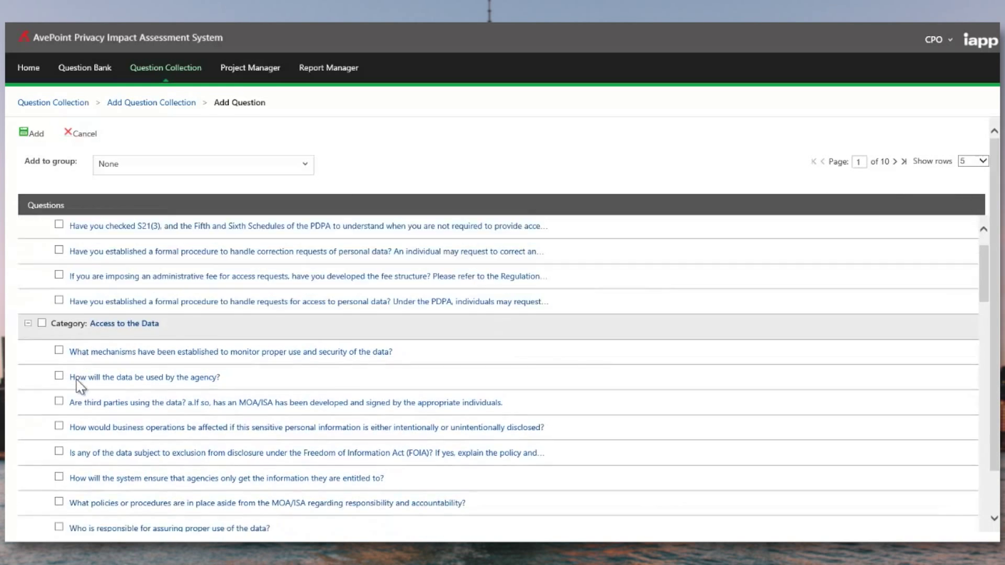
click(59, 275)
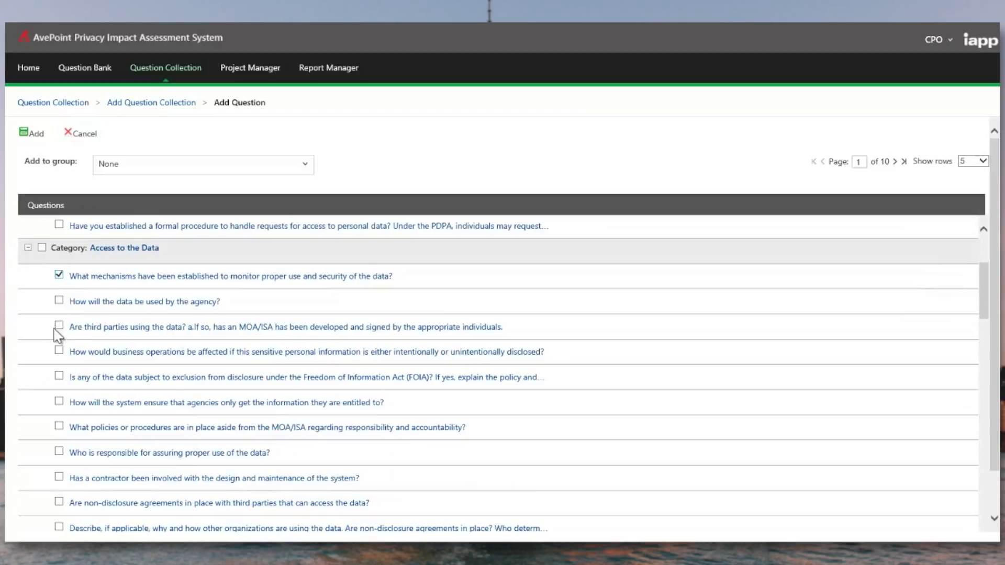
click(60, 325)
click(59, 350)
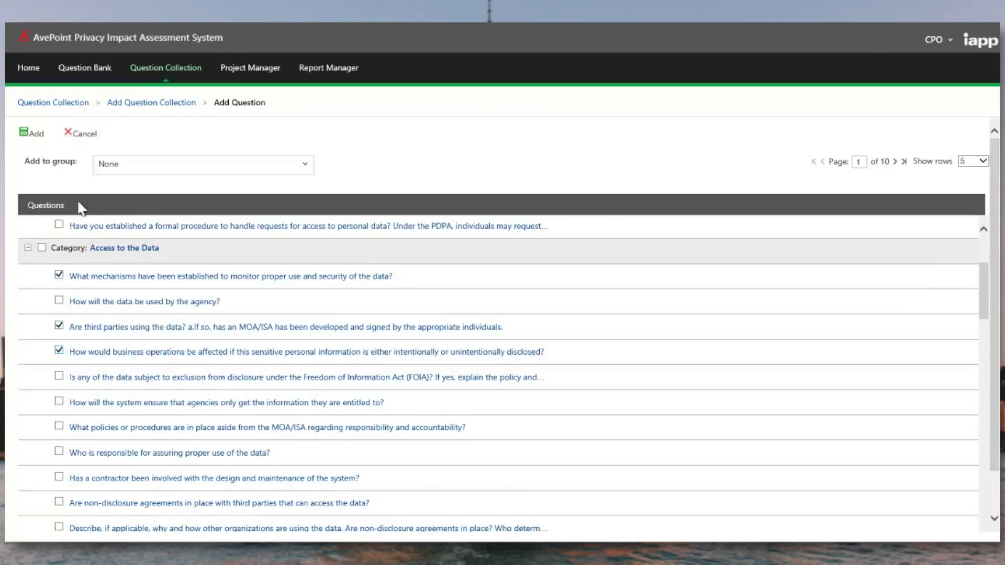
click(32, 134)
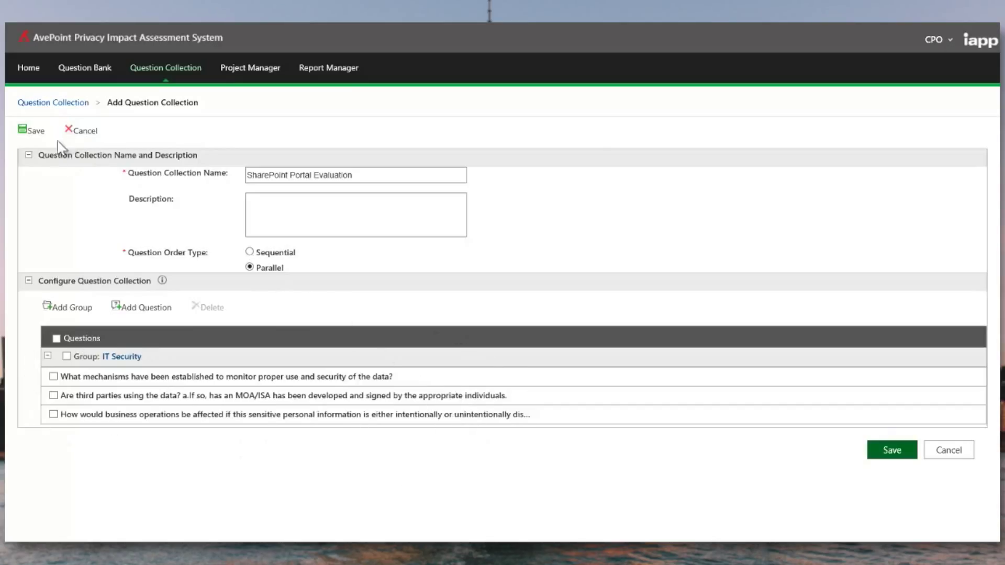
Discard the unsaved collection and go from Home to the Project Manager list.
click(81, 131)
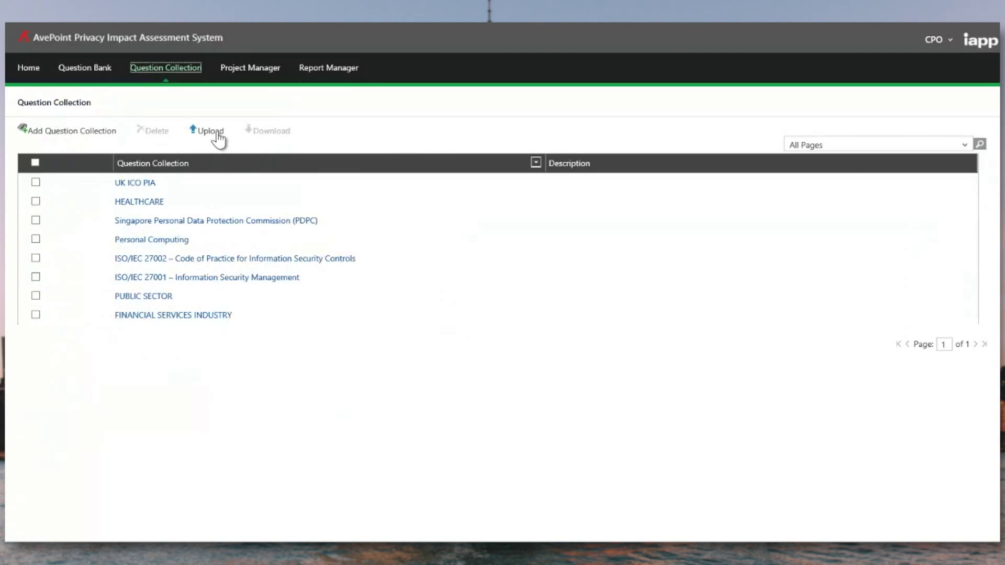
click(28, 74)
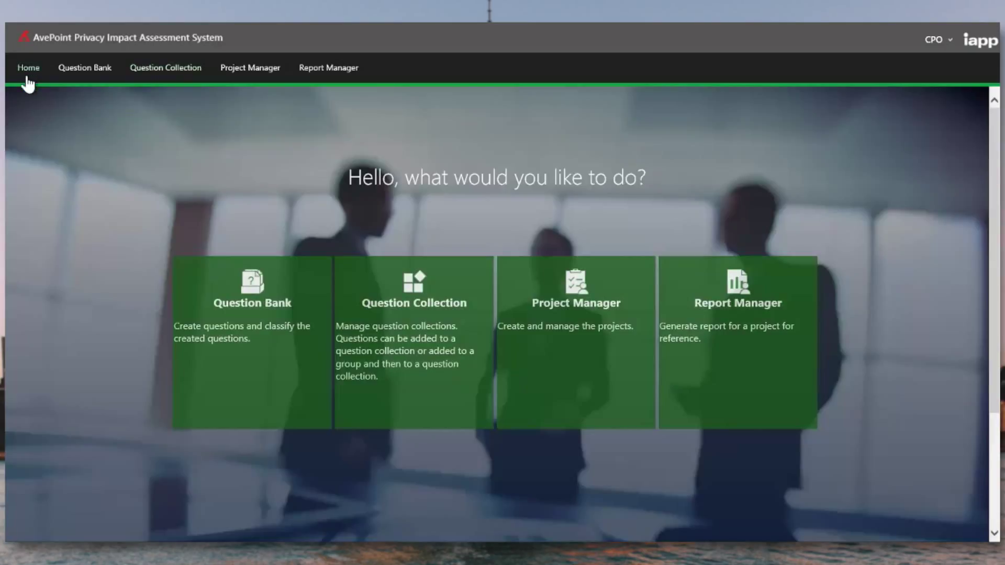
click(577, 396)
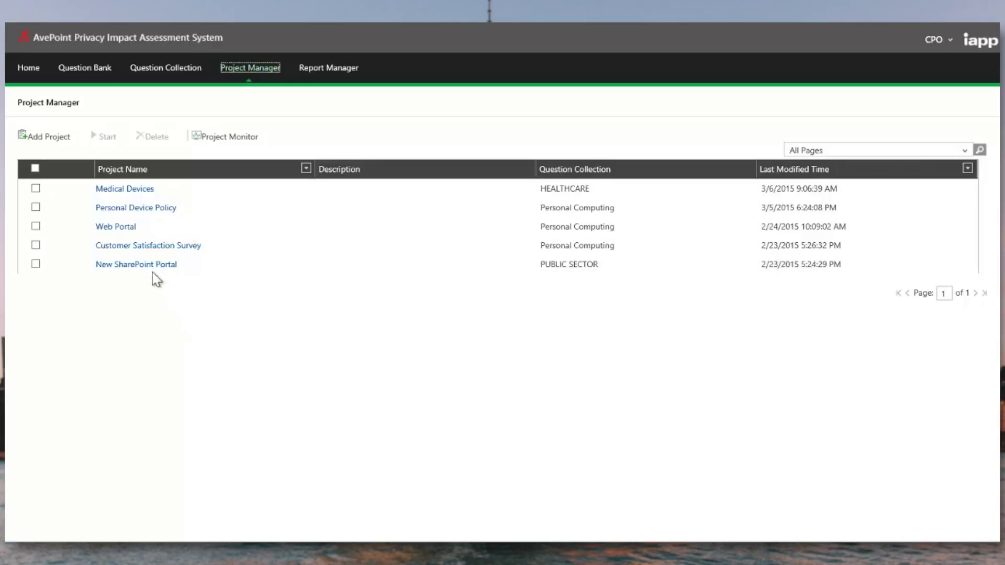
Create project SharePoint Portal Evaluation on the UK ICO PIA collection with a suggested reviewer.
click(37, 142)
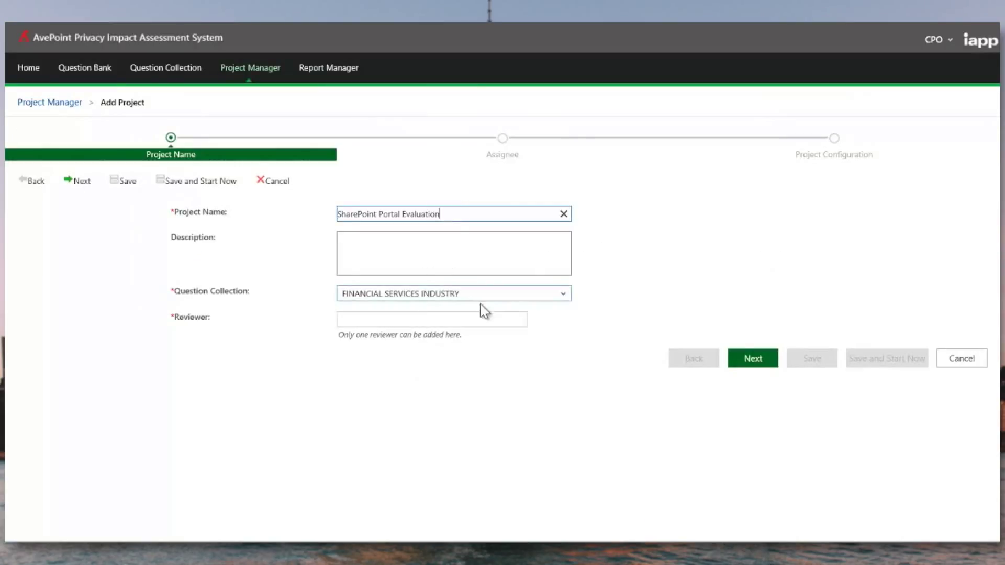
click(385, 304)
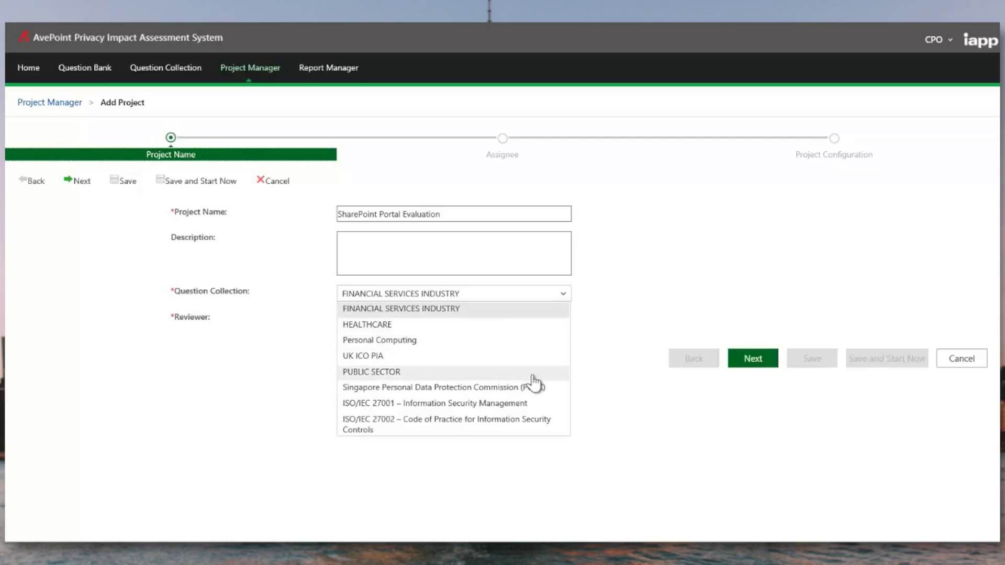
click(505, 363)
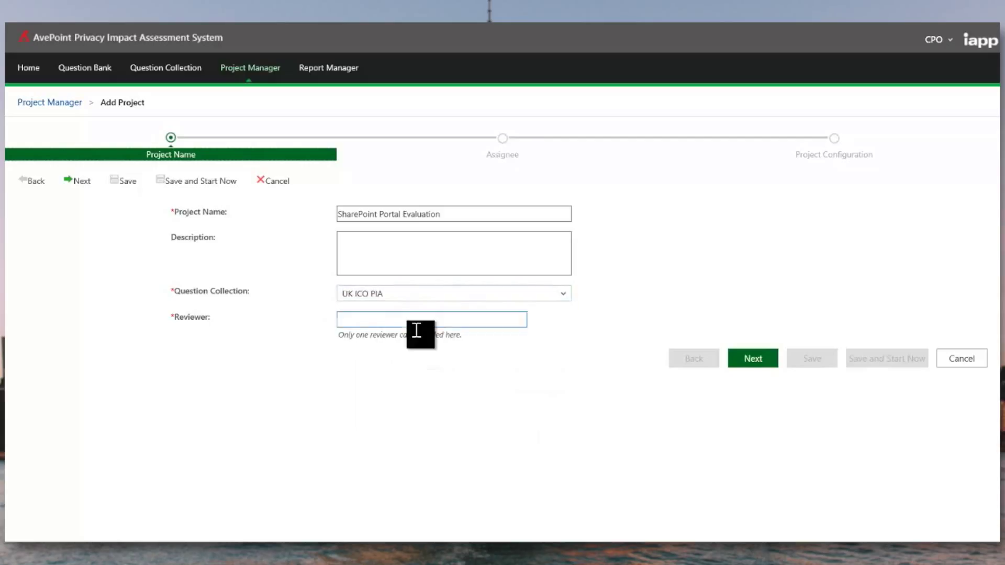
click(381, 321)
text(Dana)
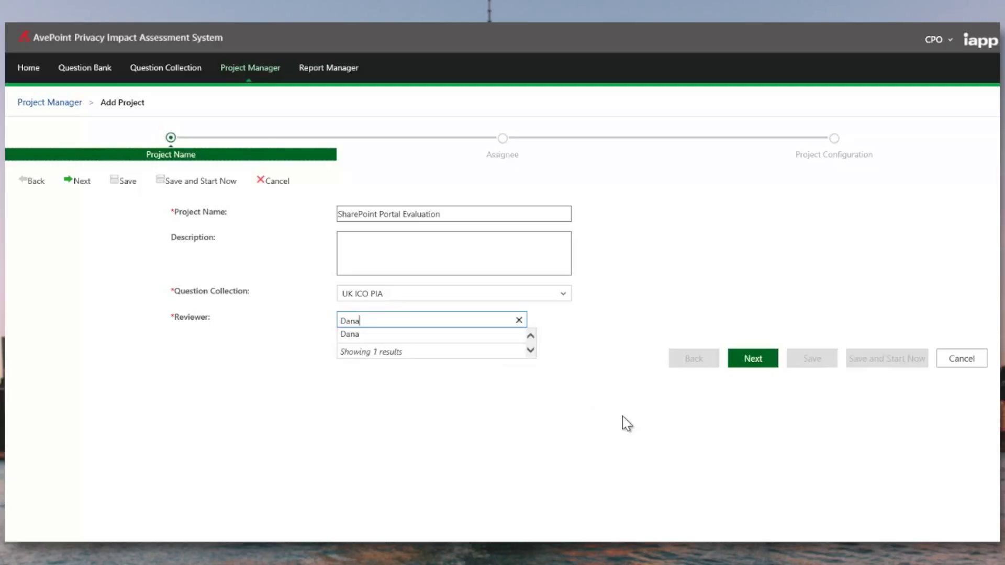
key(Down)
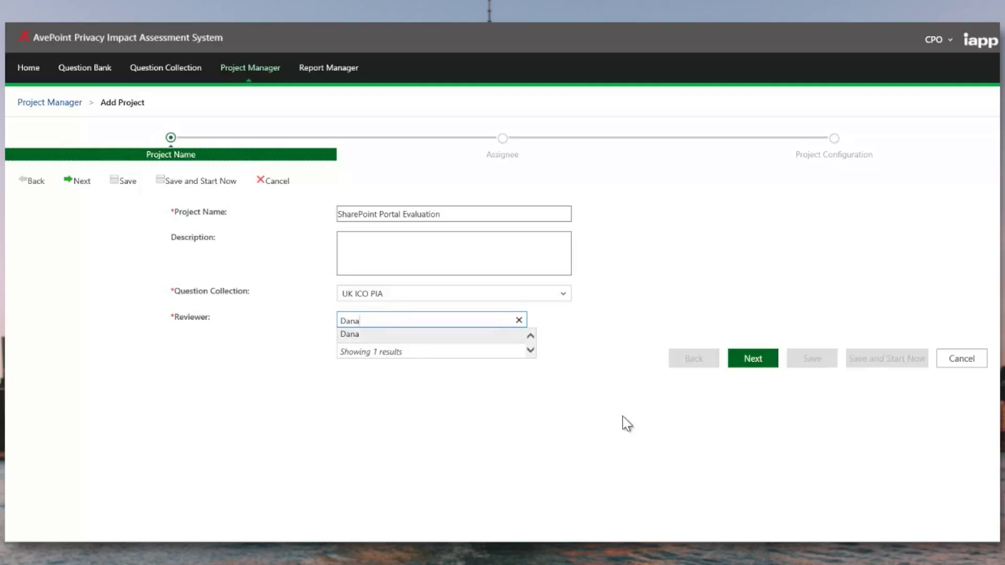
key(Return)
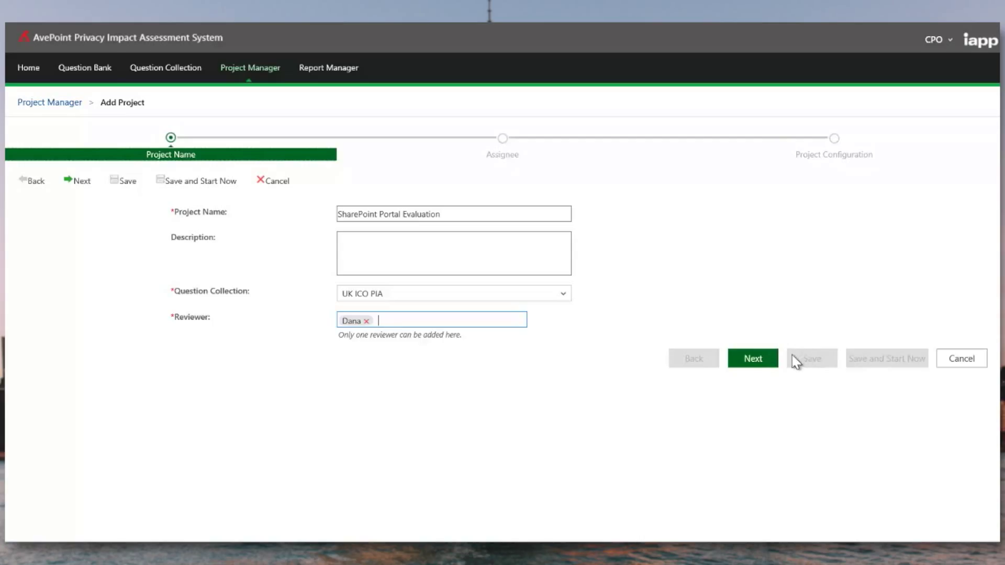
click(769, 359)
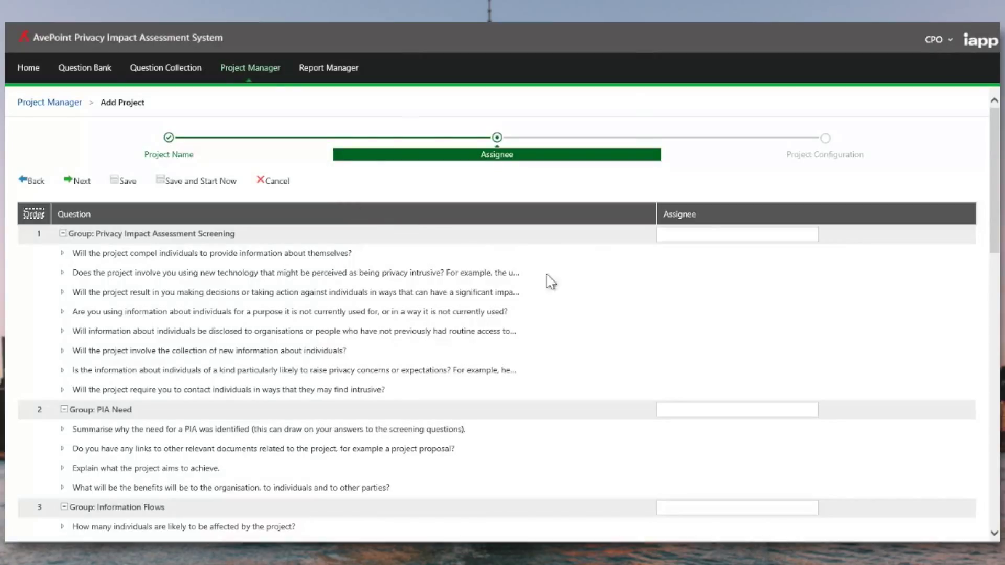
Assign people from autocomplete suggestions to the screening and PIA Need question groups.
click(688, 239)
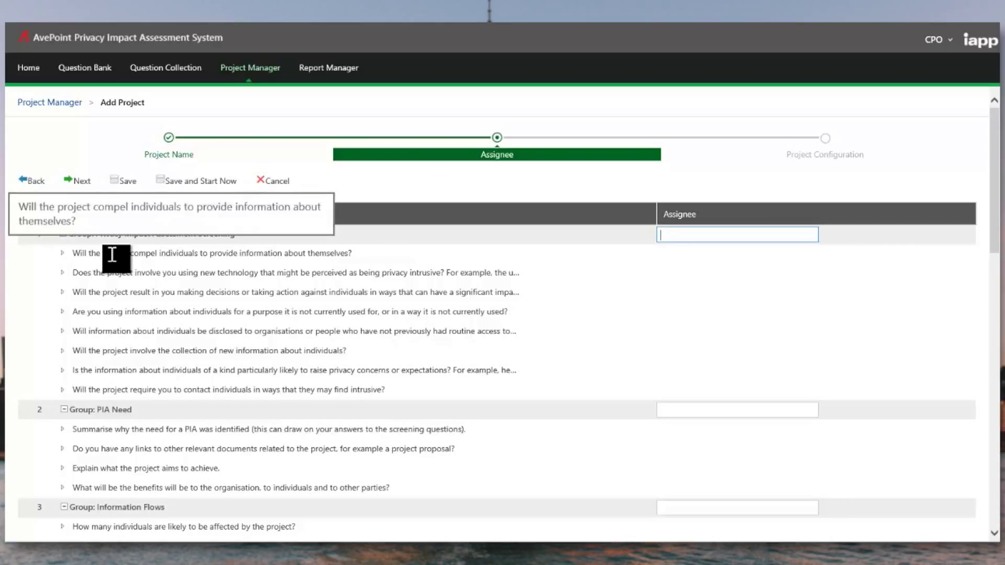
text(dana)
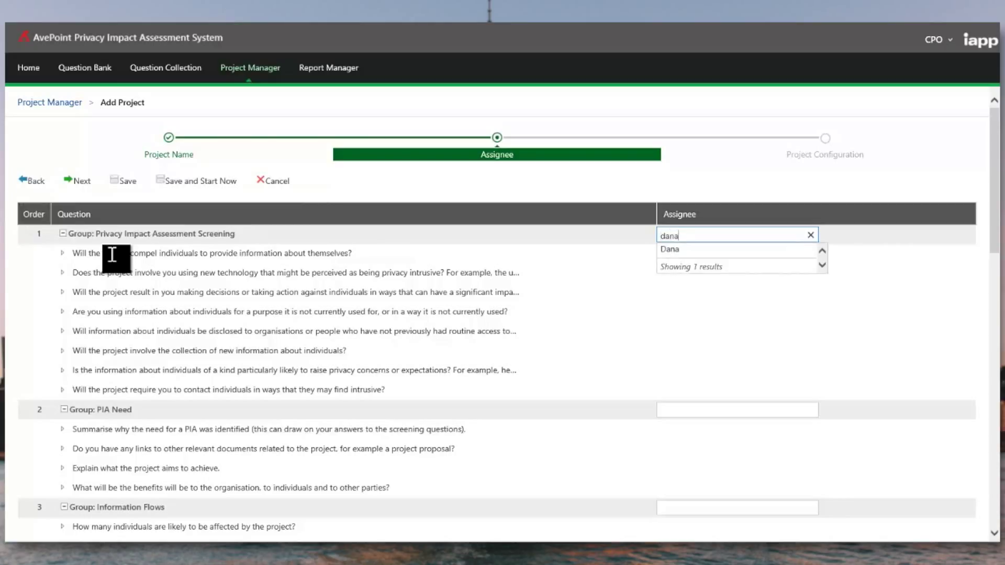
key(Return)
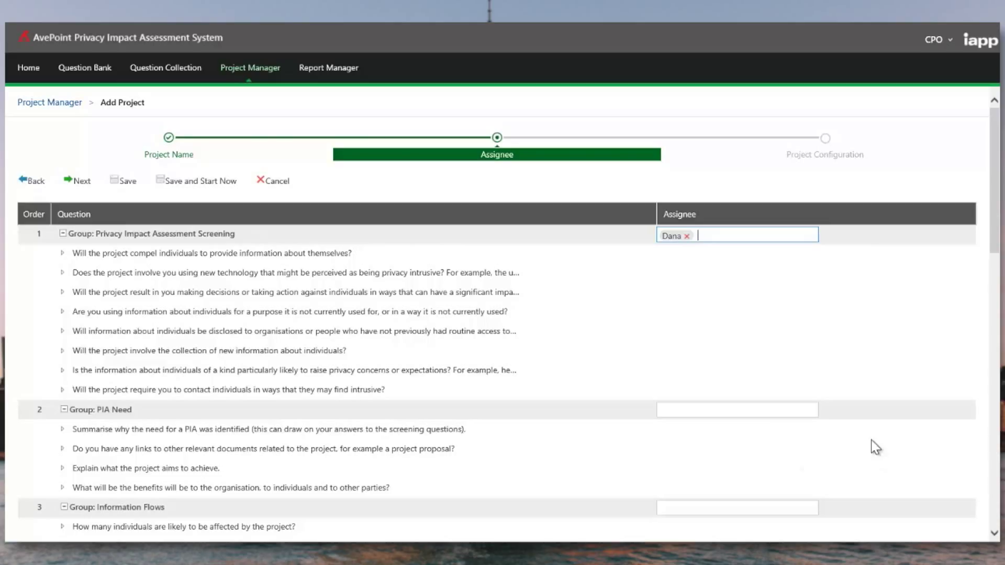
click(787, 411)
text(Joh)
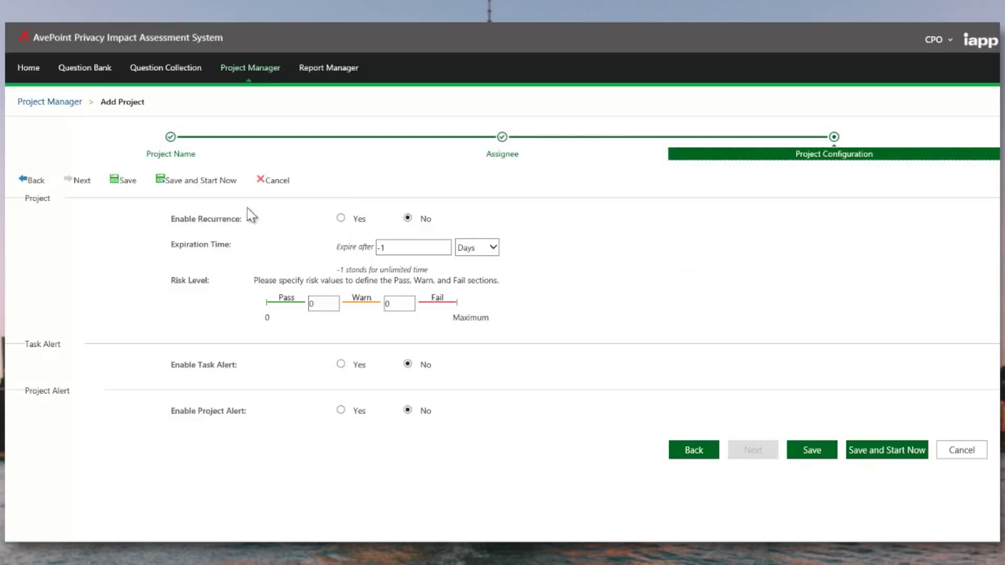
Enable yearly recurrence starting 04-29-2015 and ending after 5 occurrences.
click(341, 220)
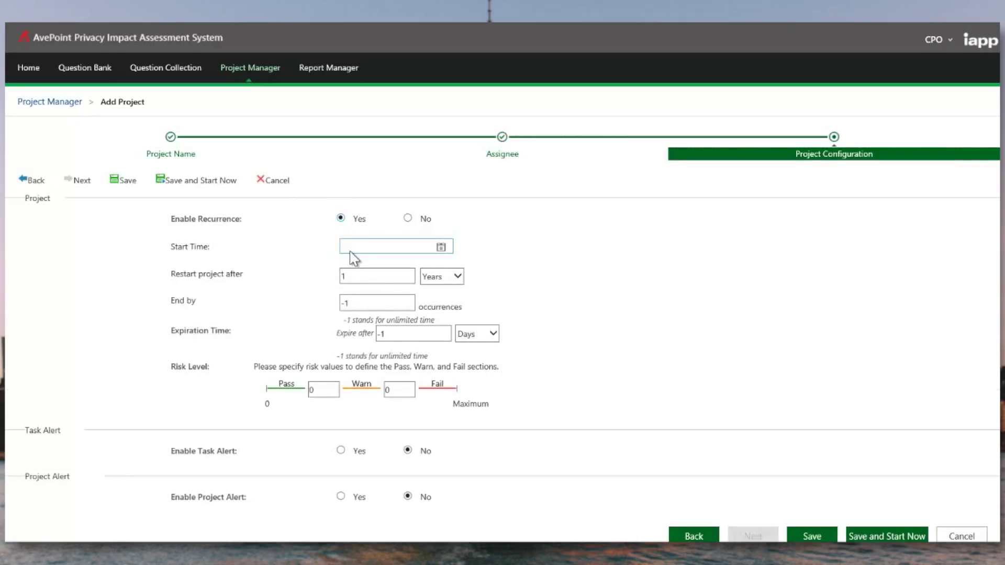
click(352, 250)
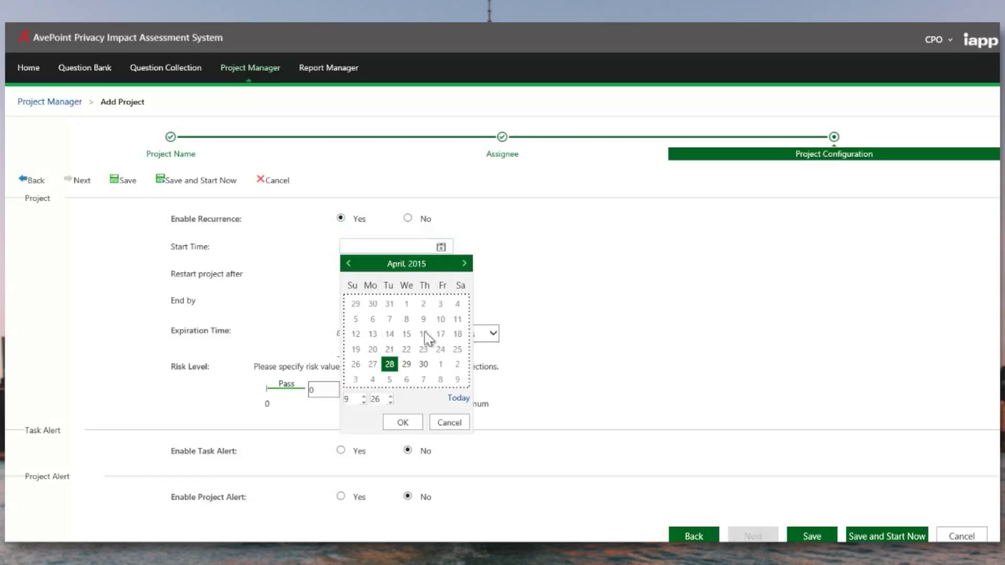
click(406, 364)
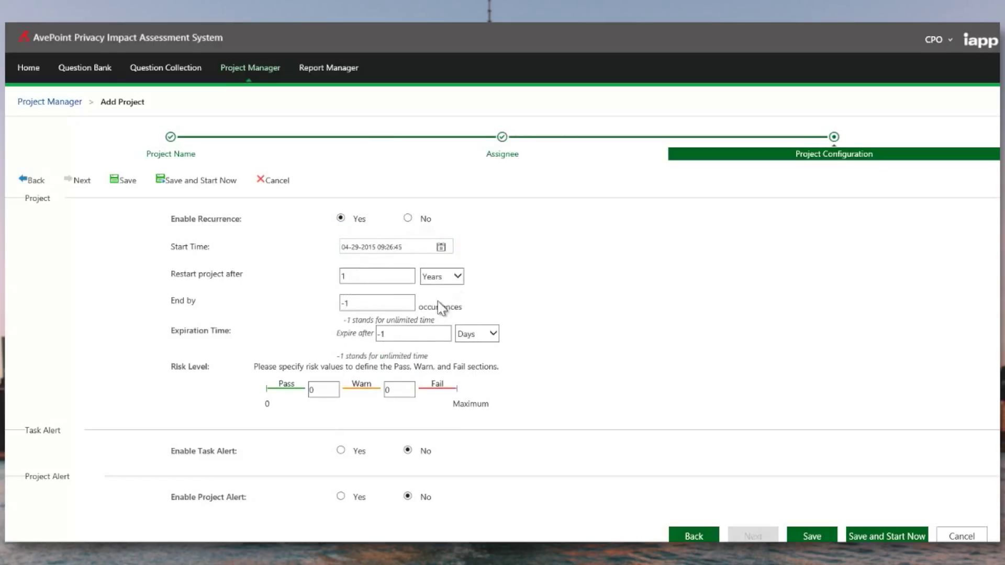
click(389, 308)
text(5)
Set the risk Warn threshold to 10 and turn on task alerts.
click(394, 390)
text(10)
click(341, 450)
Make task alerts repeat monthly and end after 2 alerts.
scroll(342, 409, down, 3)
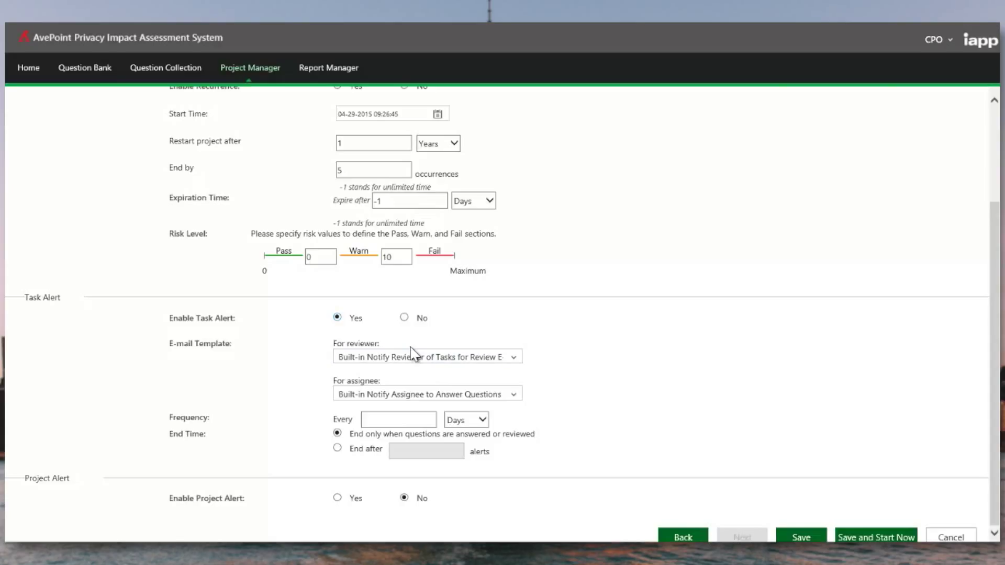
click(416, 417)
click(479, 420)
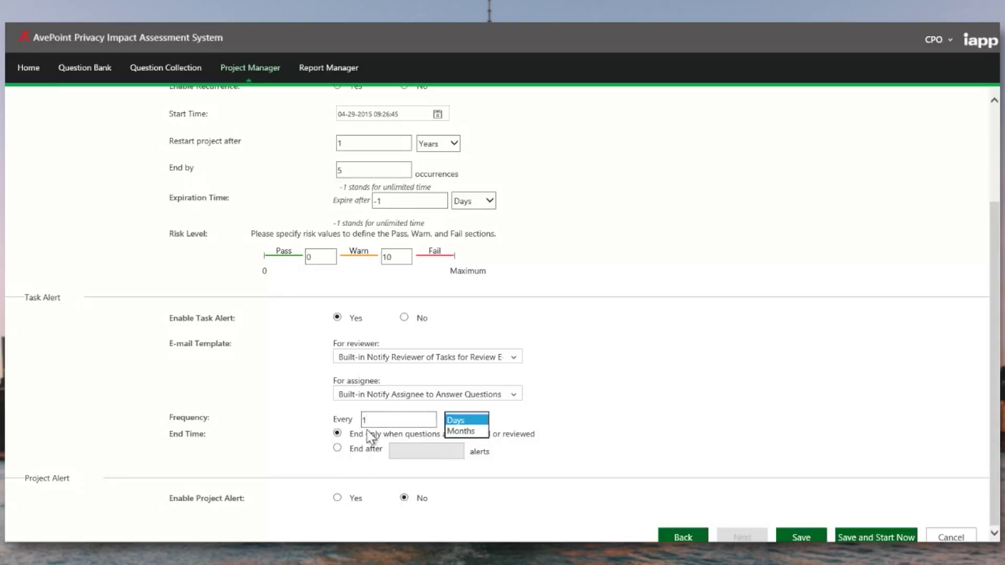
click(337, 448)
click(336, 449)
click(406, 451)
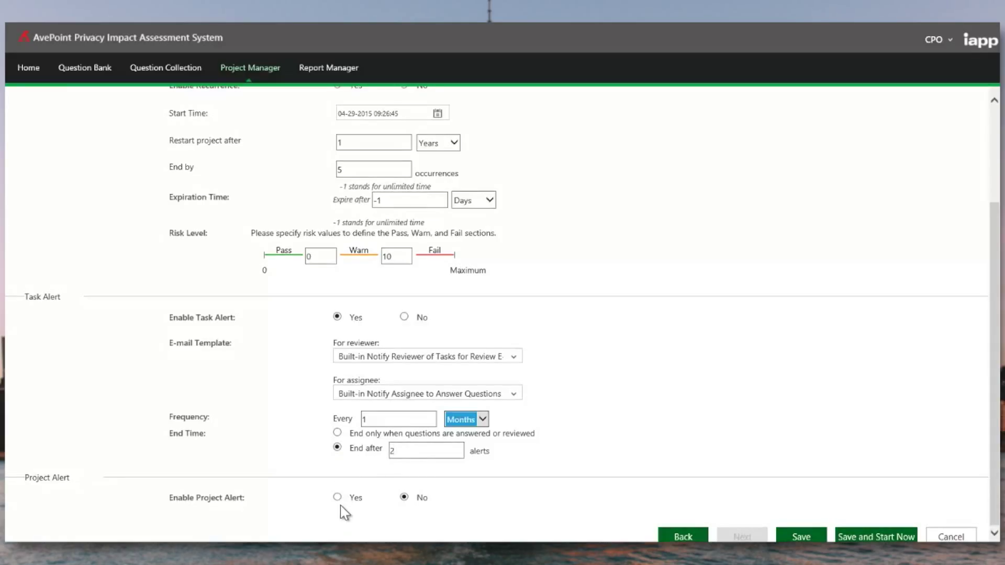
Enable the project alert, then save and start the SharePoint Portal Evaluation project.
click(338, 498)
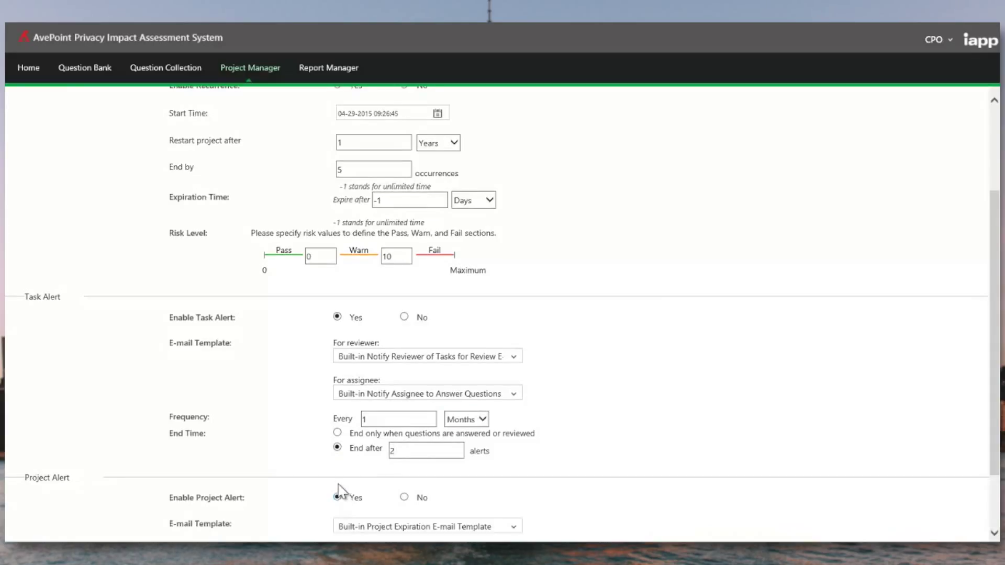
scroll(338, 490, down, 1)
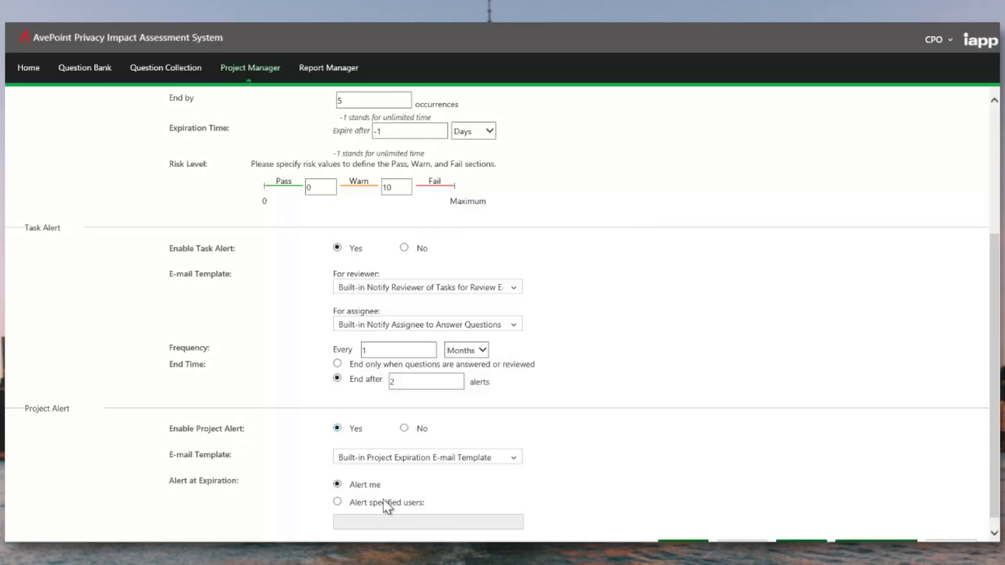
scroll(860, 539, down, 1)
click(861, 540)
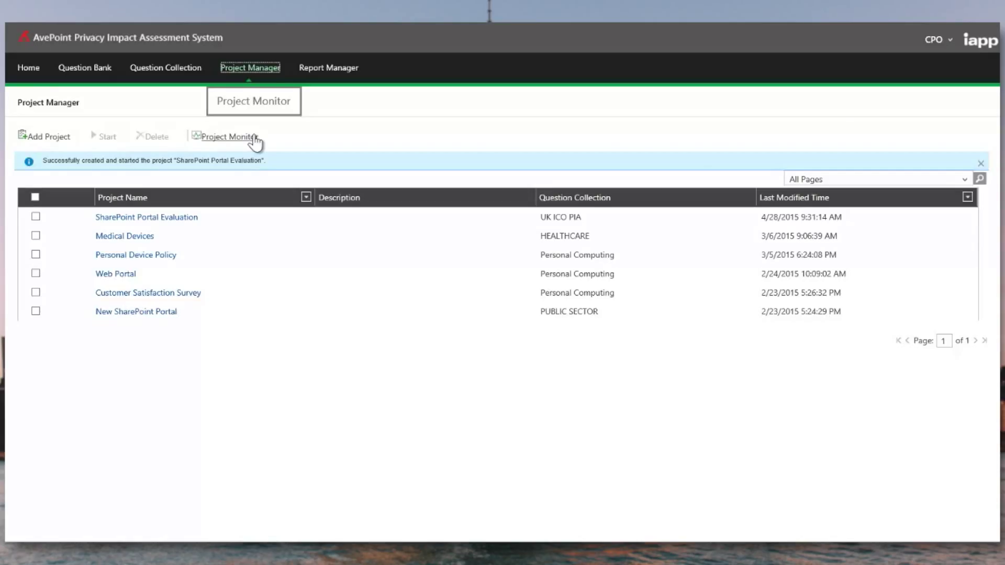
Check SharePoint Portal Evaluation's question statuses and assignees in Project Monitor, then go Home.
click(256, 138)
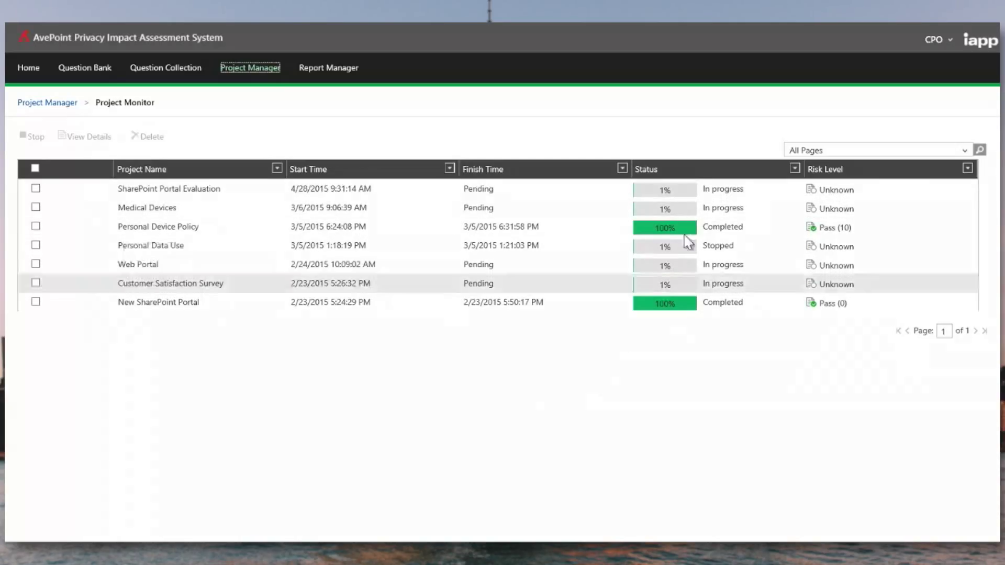
click(35, 188)
click(103, 138)
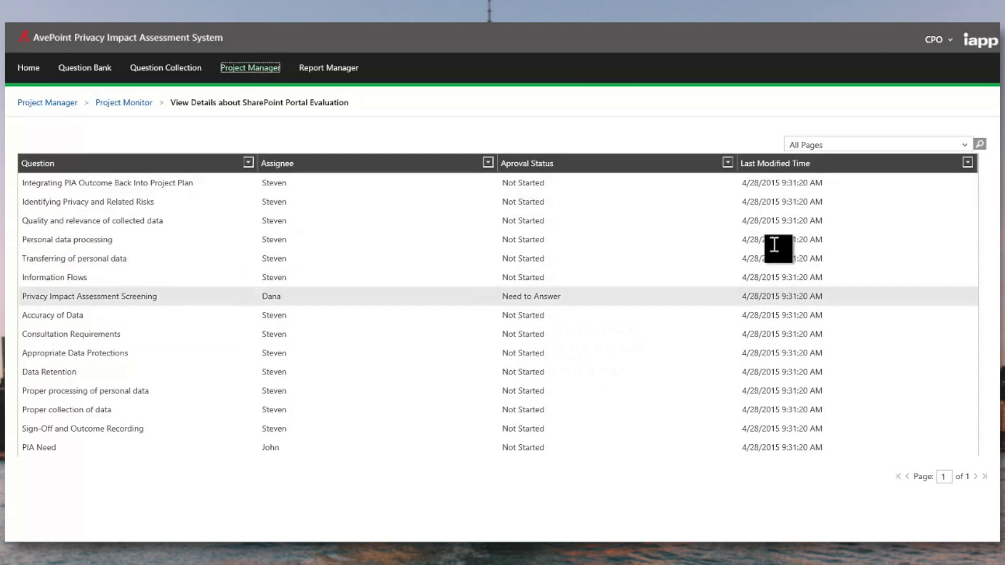
click(29, 68)
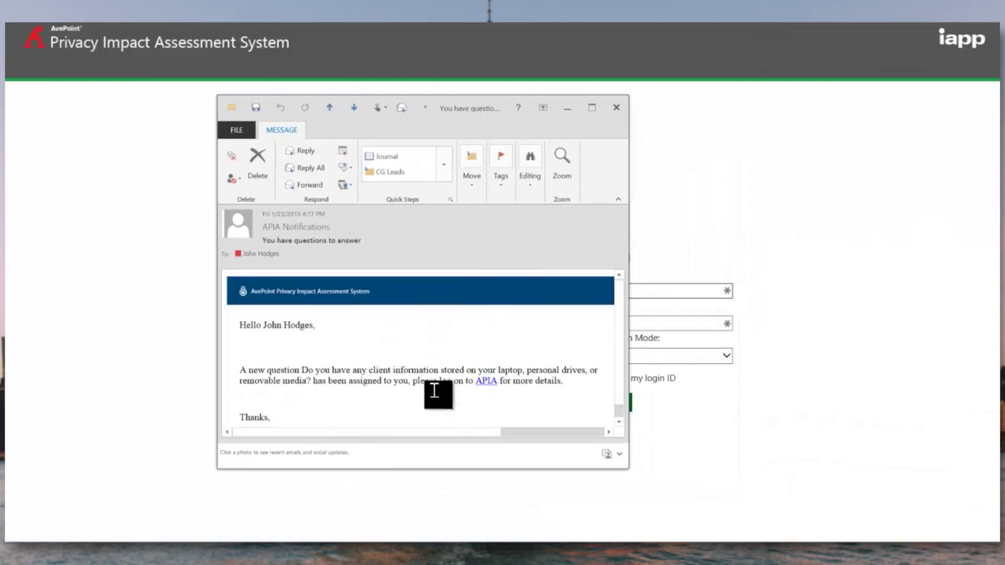
Minimize the 'You have questions to answer' e-mail to reveal the AvePoint sign-in page.
click(568, 109)
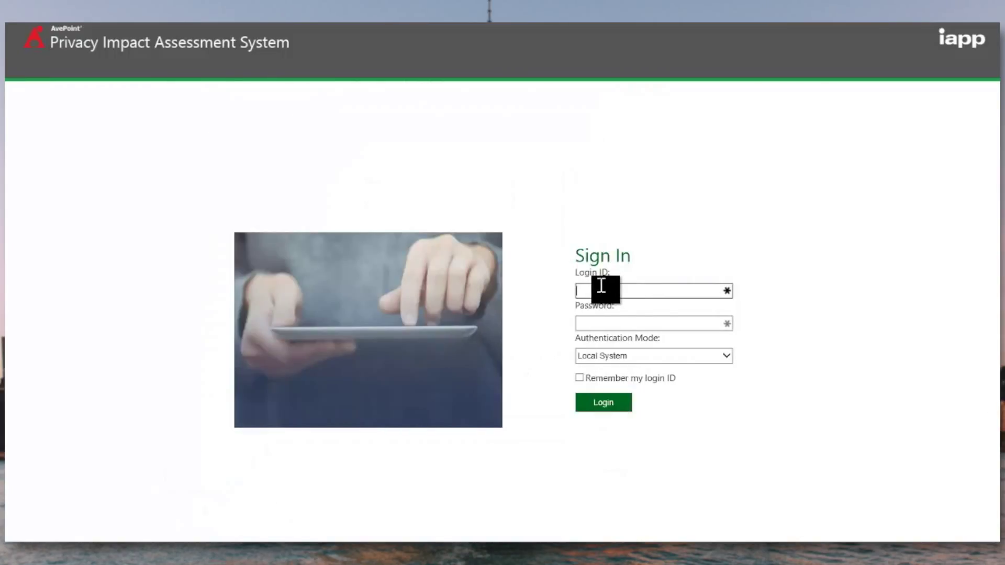
Log in with the question assignee's login ID and password.
key(Tab)
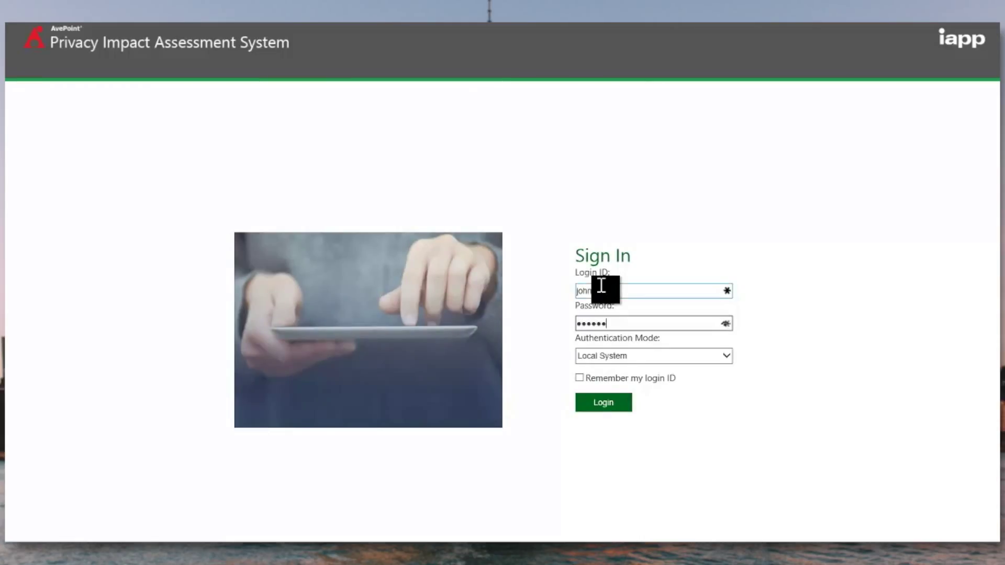
key(Return)
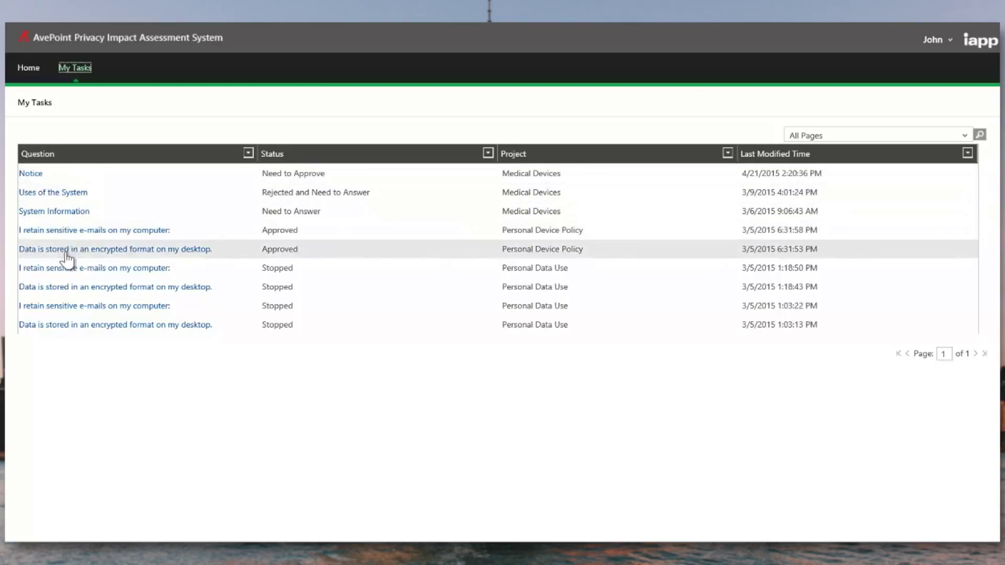
Open the System Information task, browse its answer form, and cancel without answering.
click(50, 215)
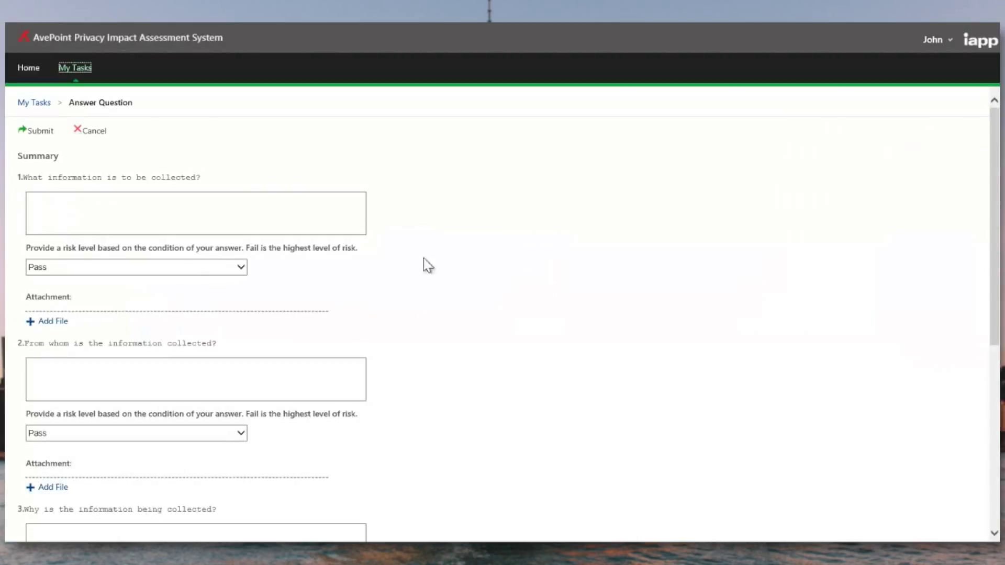
click(85, 207)
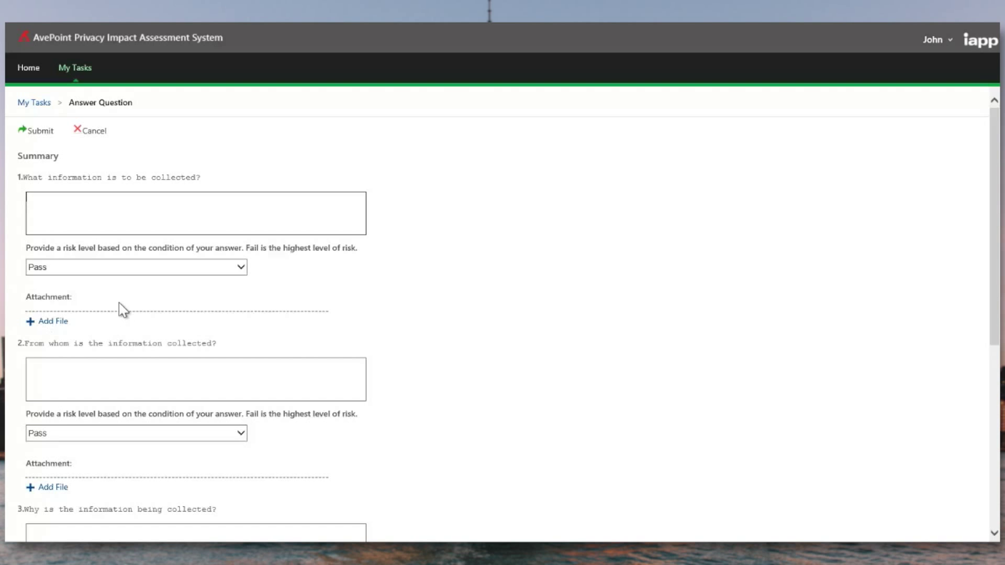
scroll(121, 303, down, 7)
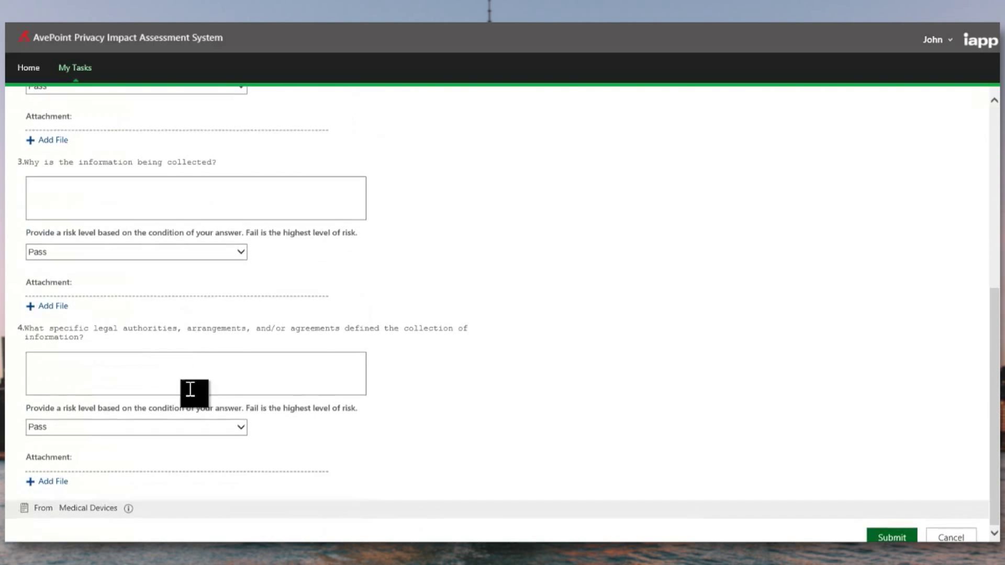
scroll(157, 262, up, 7)
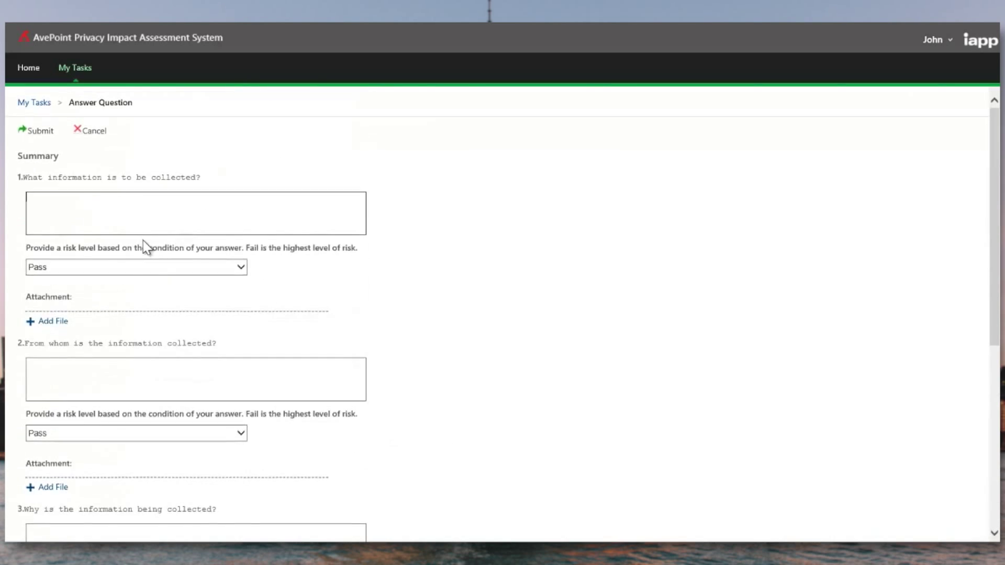
click(95, 132)
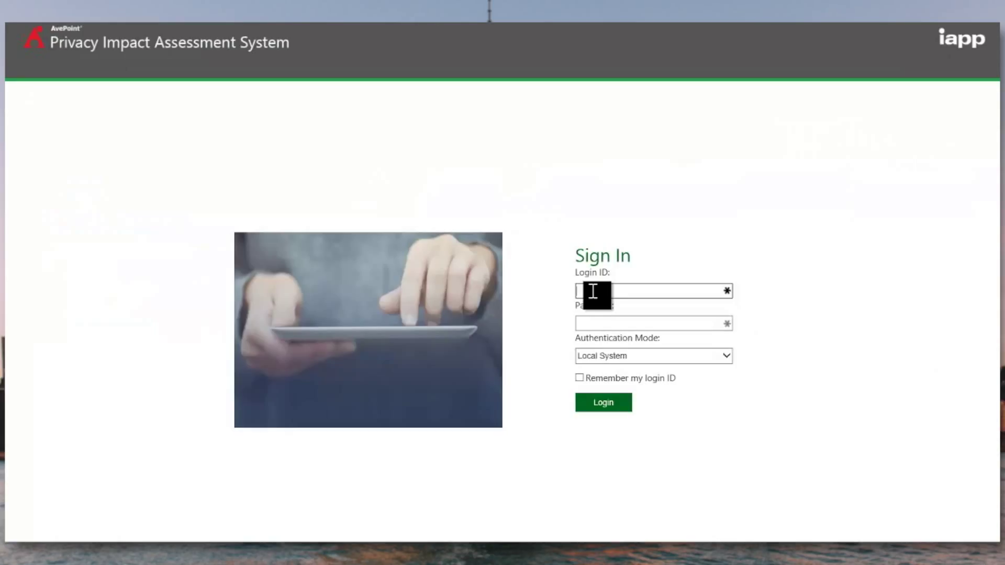
Sign in with the reviewer's login ID and password and open My Tasks.
key(Tab)
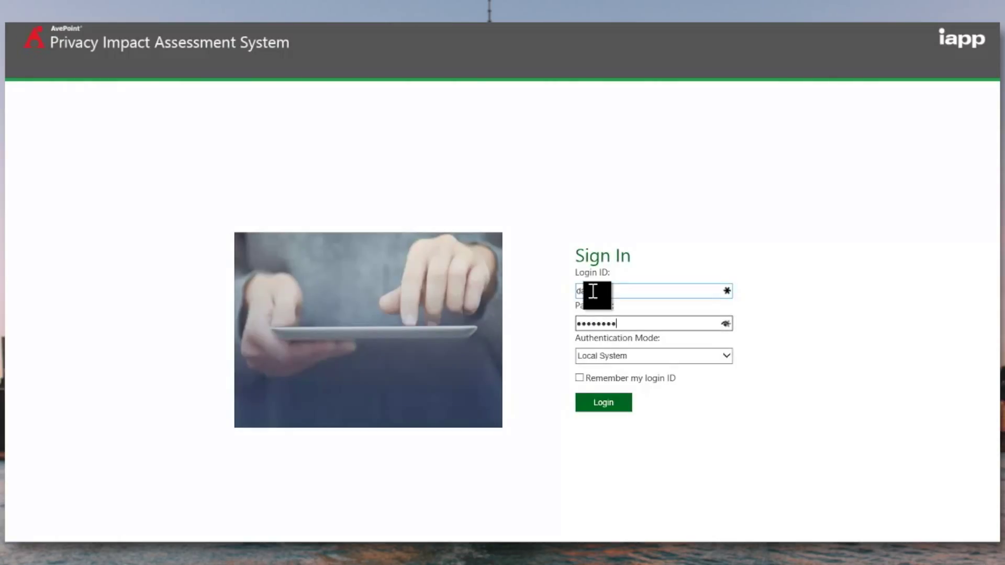
key(Return)
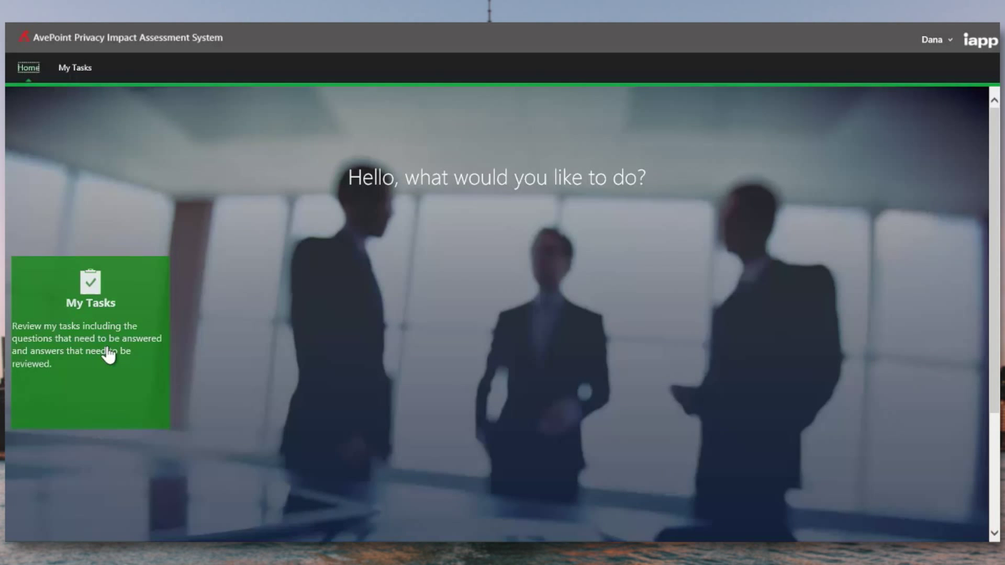
click(124, 360)
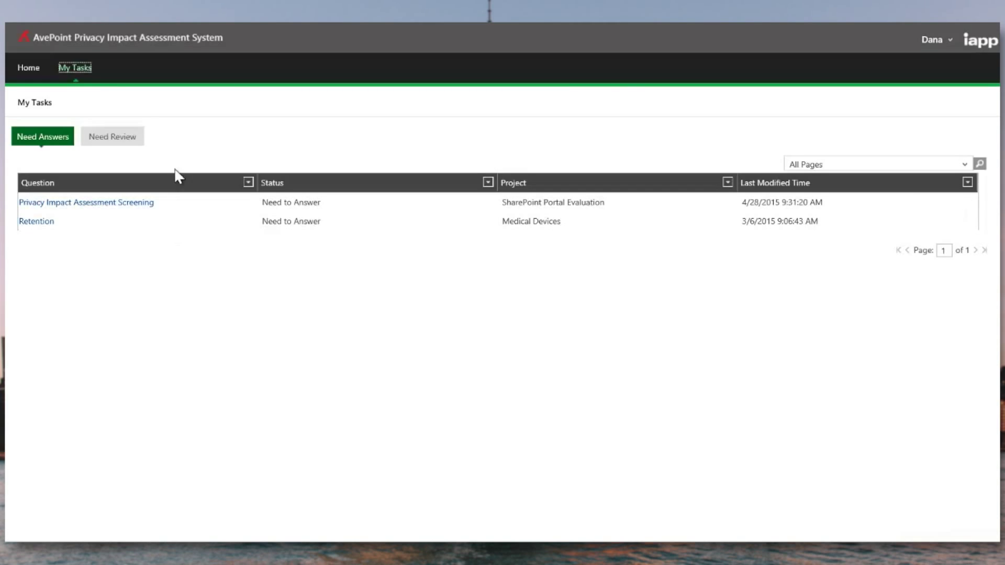
Open the Notice answer under Need Review, read its responses and comment, then approve it.
click(118, 147)
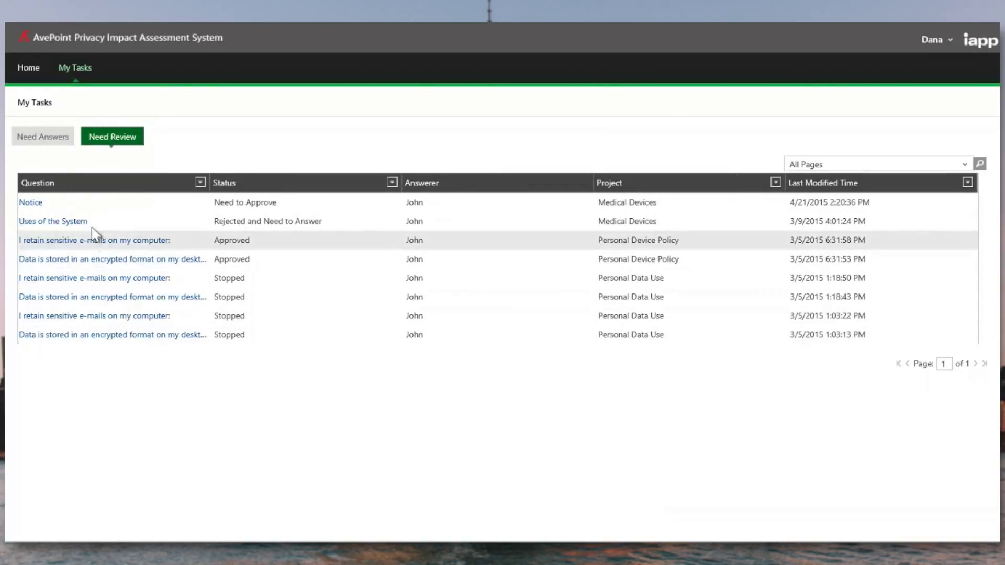
click(30, 204)
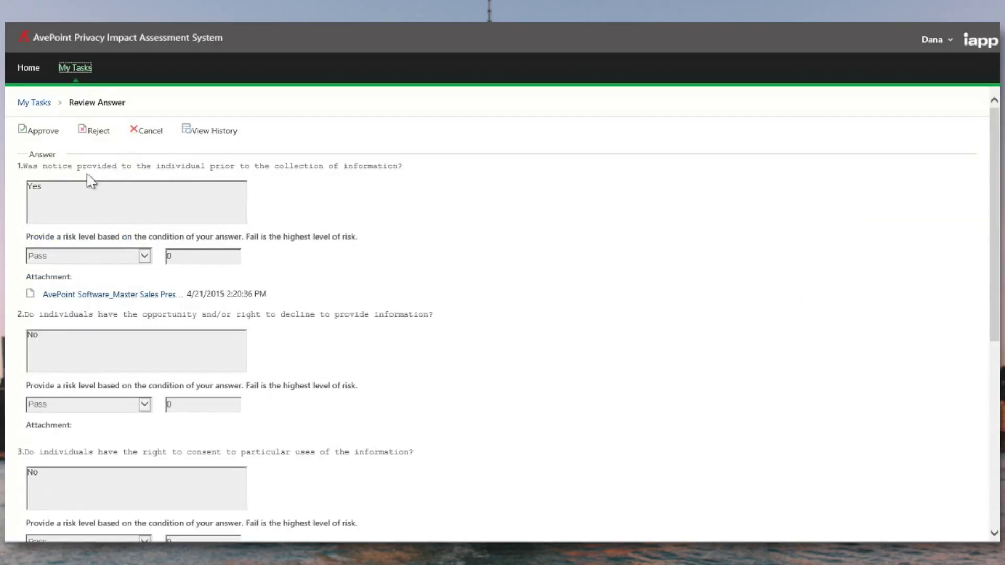
scroll(79, 280, down, 1)
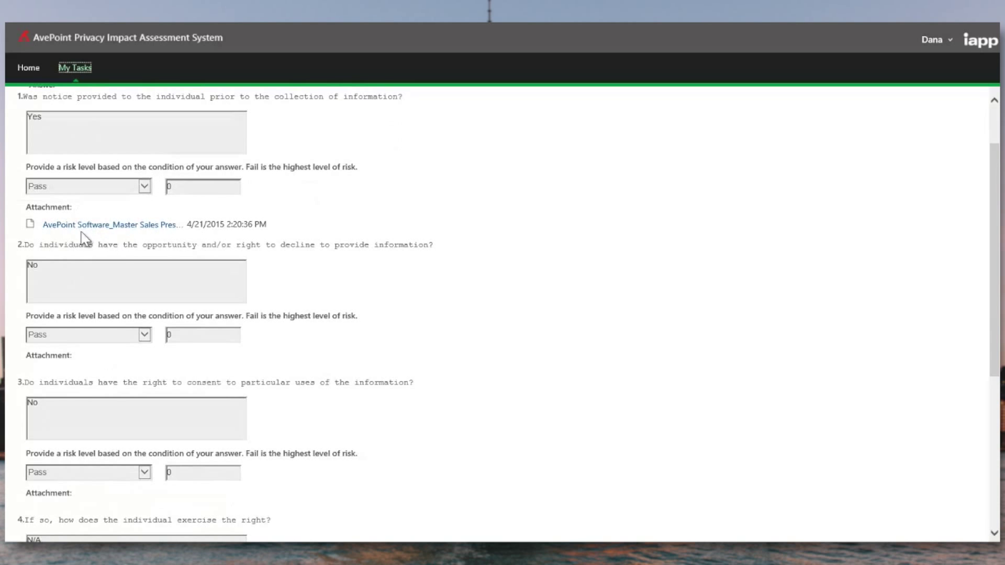
scroll(143, 281, down, 4)
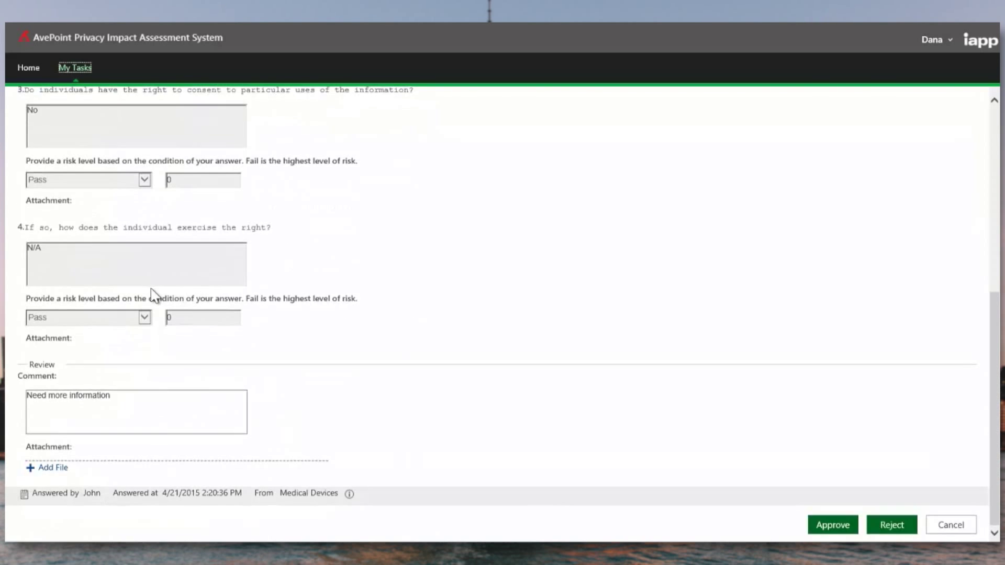
click(36, 488)
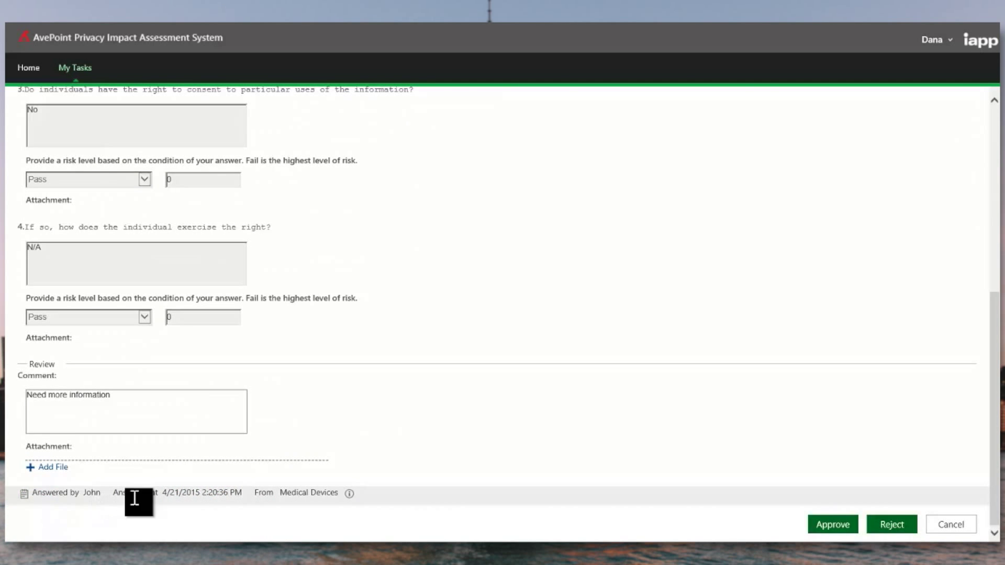
scroll(134, 397, up, 5)
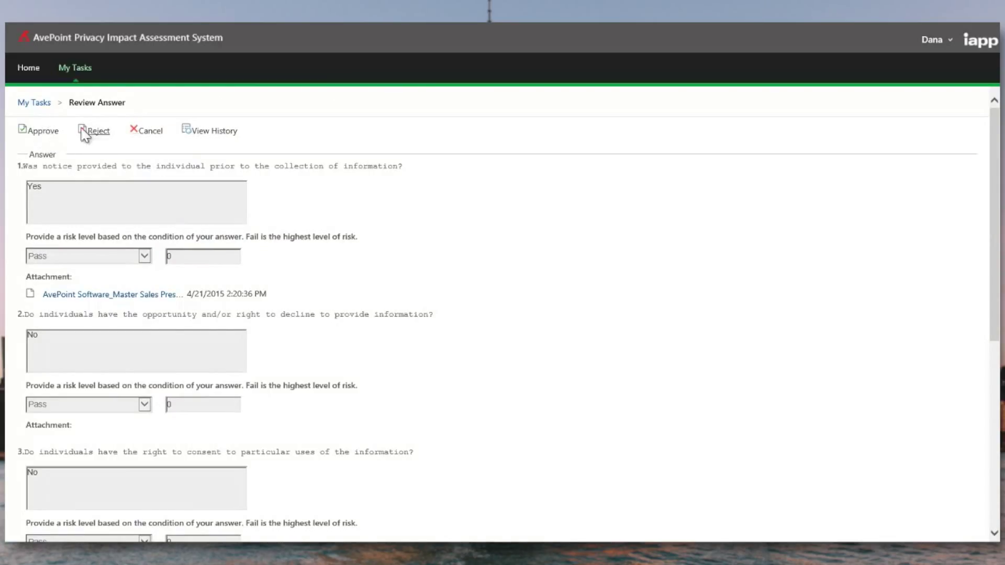
click(41, 135)
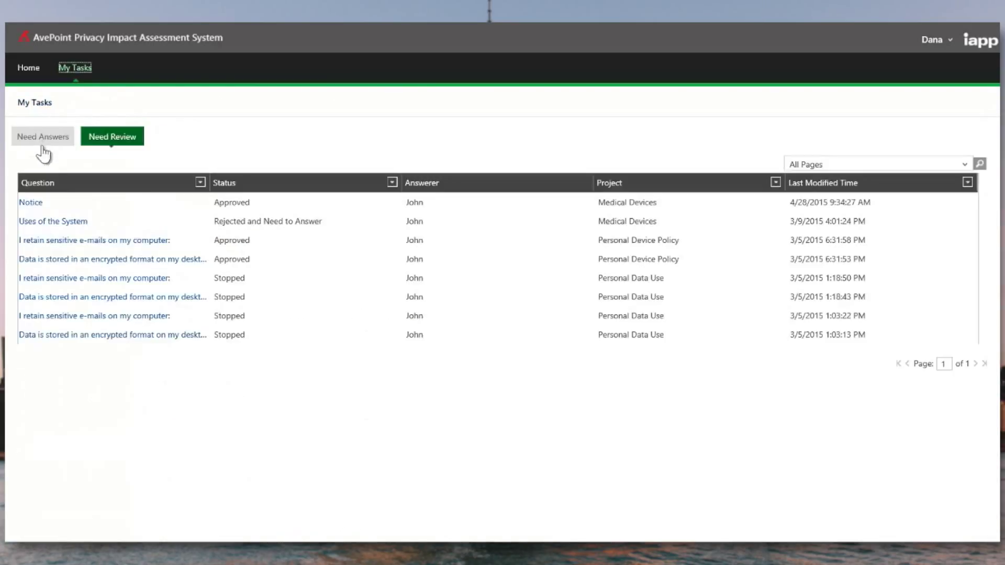
Open the Uses of the System answer, look over its responses, and view its history.
click(57, 224)
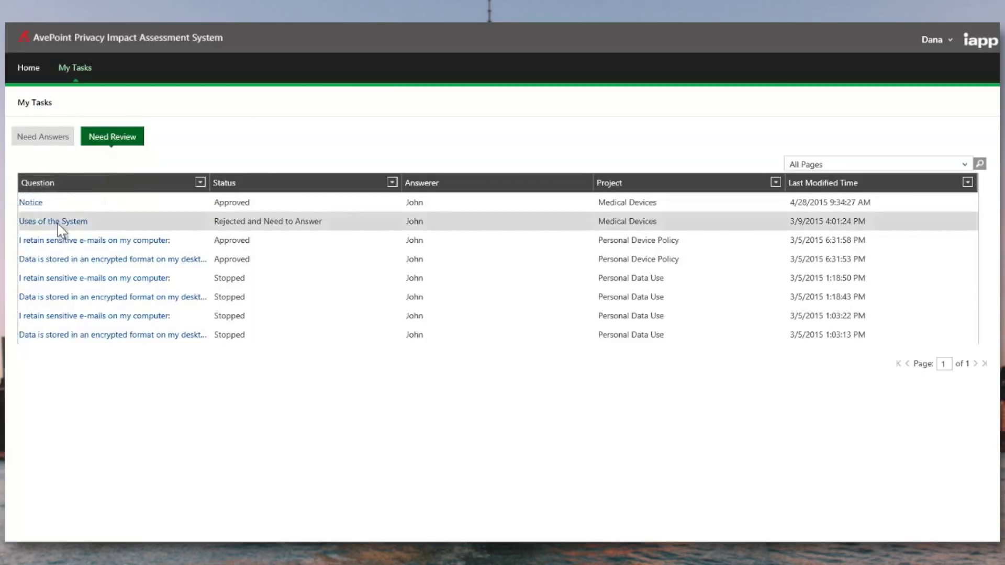
scroll(190, 345, down, 5)
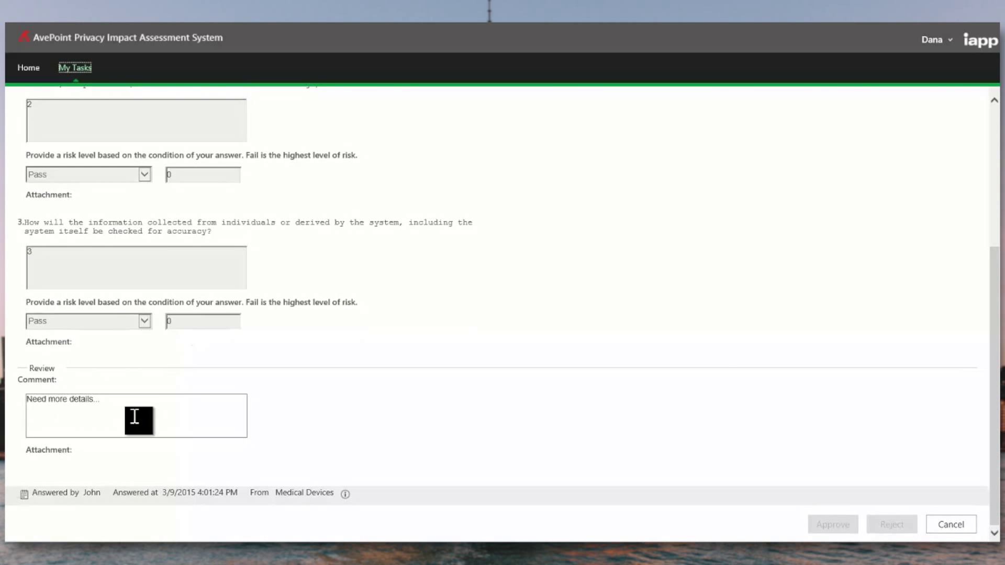
scroll(134, 419, up, 5)
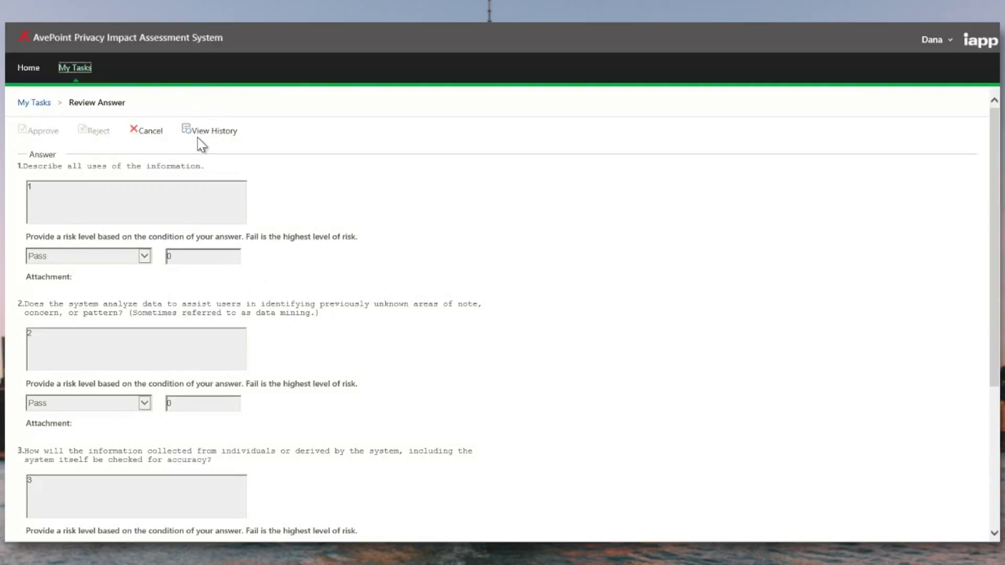
click(201, 135)
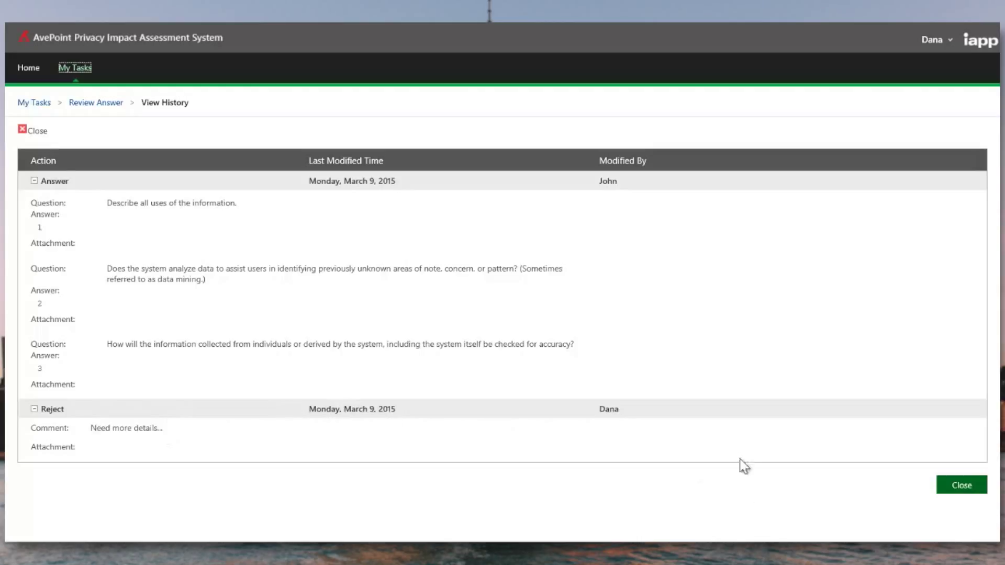
Close the history page and sign in with another account's login ID and password.
click(42, 140)
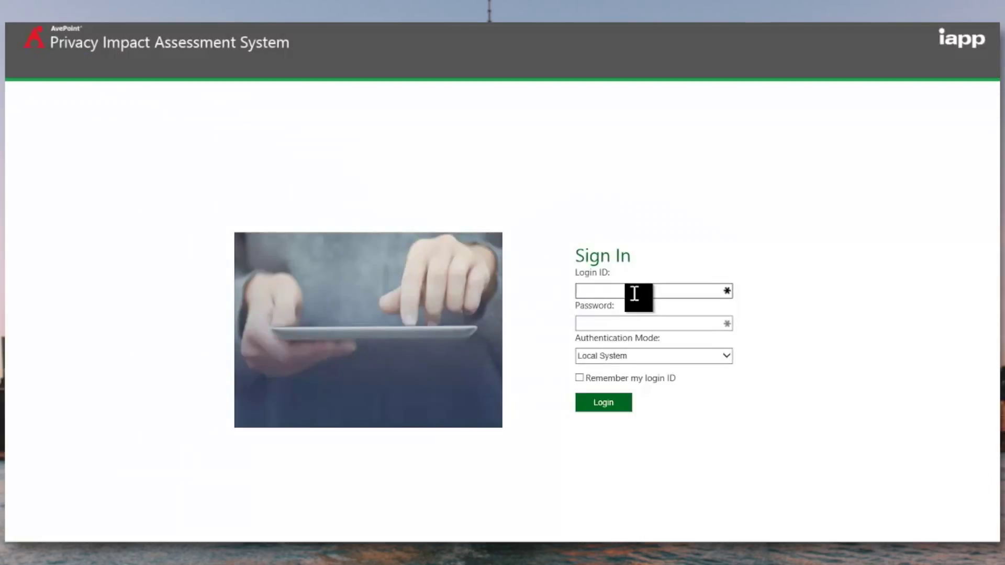
key(Tab)
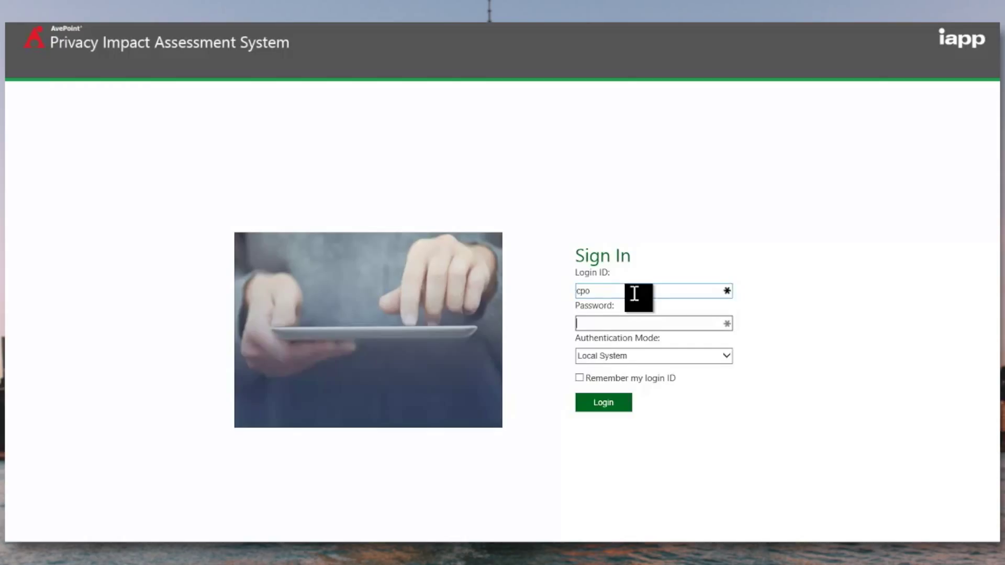
text(*********)
key(Return)
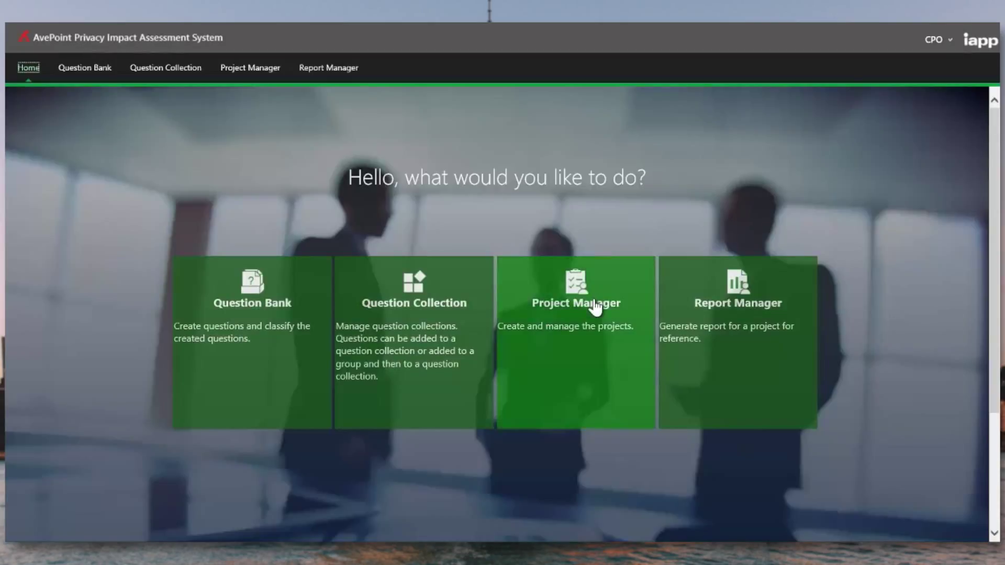
Select SharePoint Portal Evaluation in Project Manager and view it in Project Monitor.
click(527, 285)
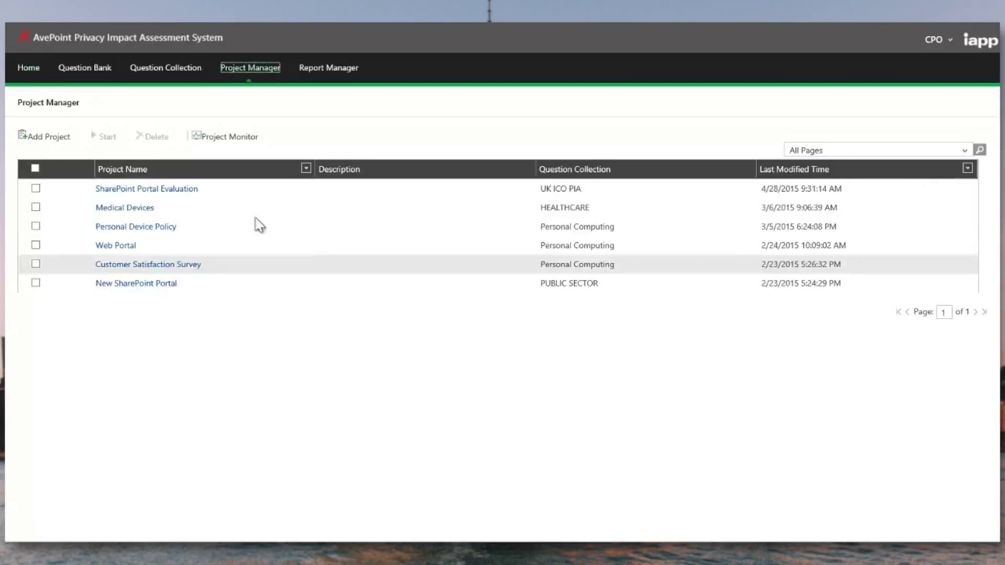
click(36, 189)
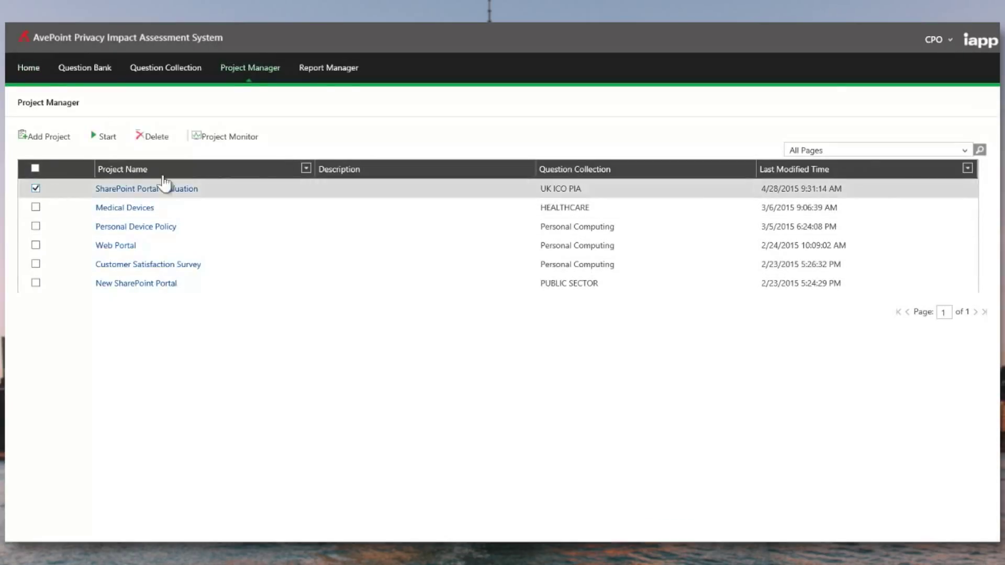
click(250, 139)
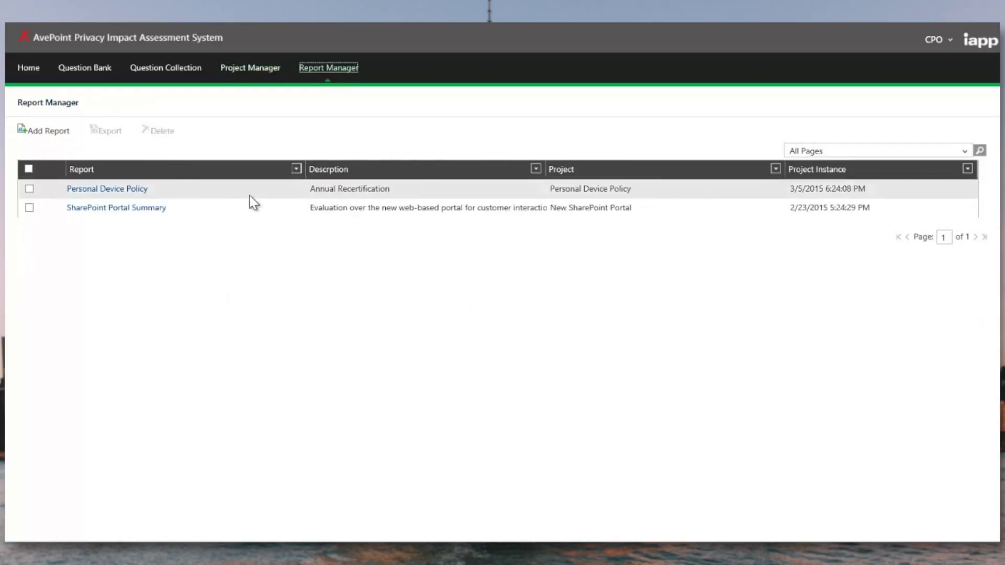
Add a report named 'Personal Device Policy' for the Personal Device Policy project's 3/5/2015 instance.
click(31, 135)
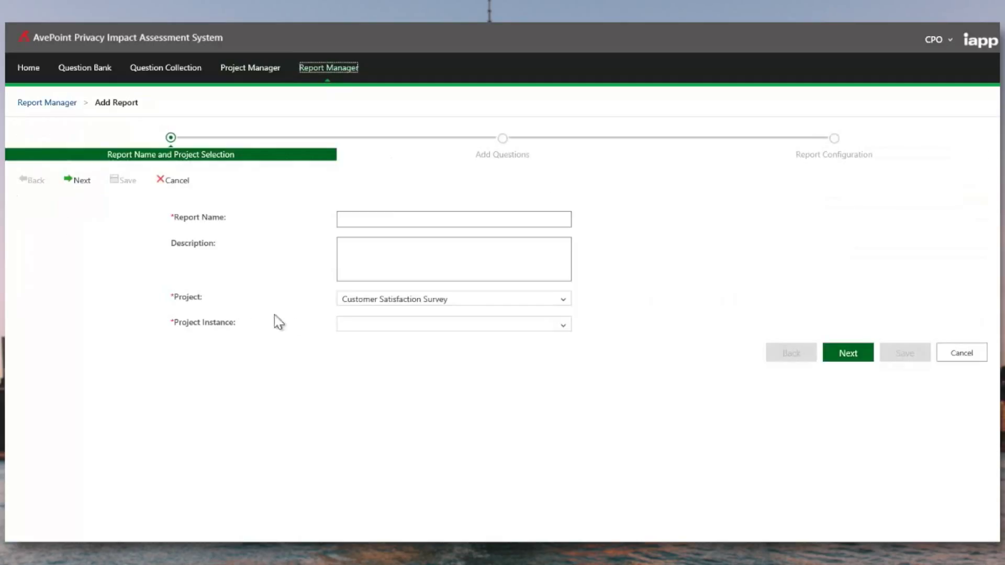
click(393, 221)
text(Personal Device Policy)
click(396, 302)
click(393, 302)
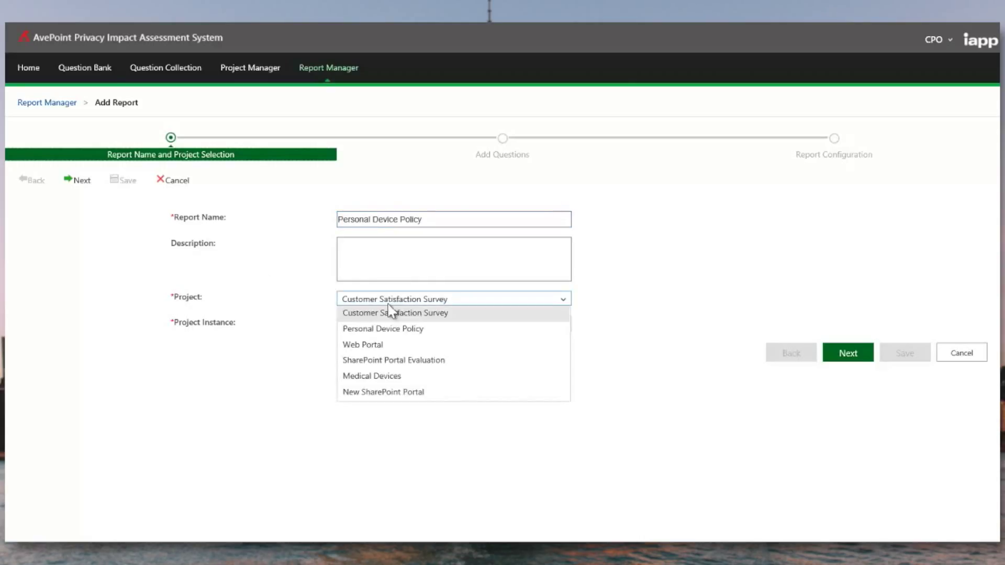
click(346, 334)
click(349, 328)
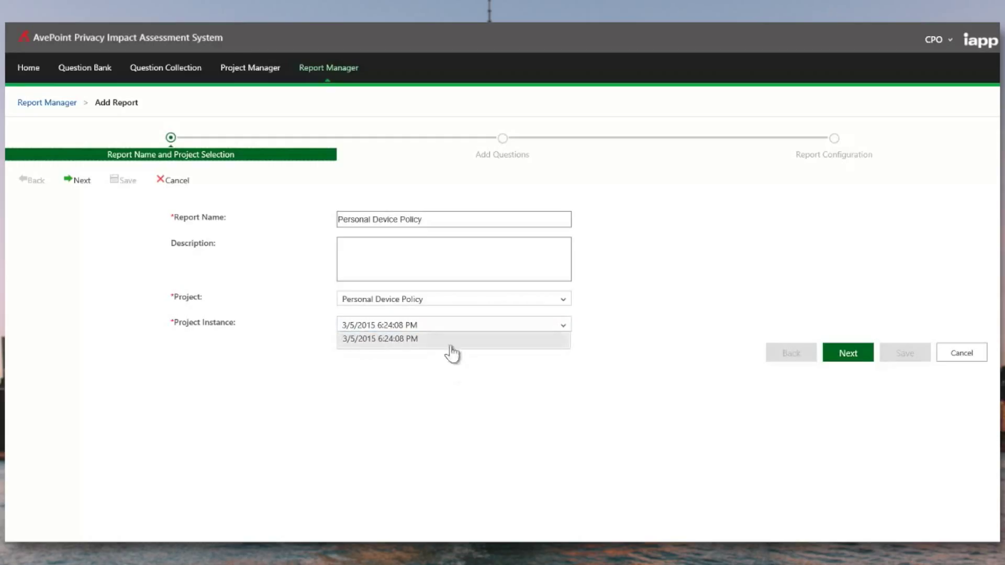
click(384, 399)
Advance through the questions and configuration steps, then bring up the SharePoint Portal PIA.doc report in Word.
click(84, 182)
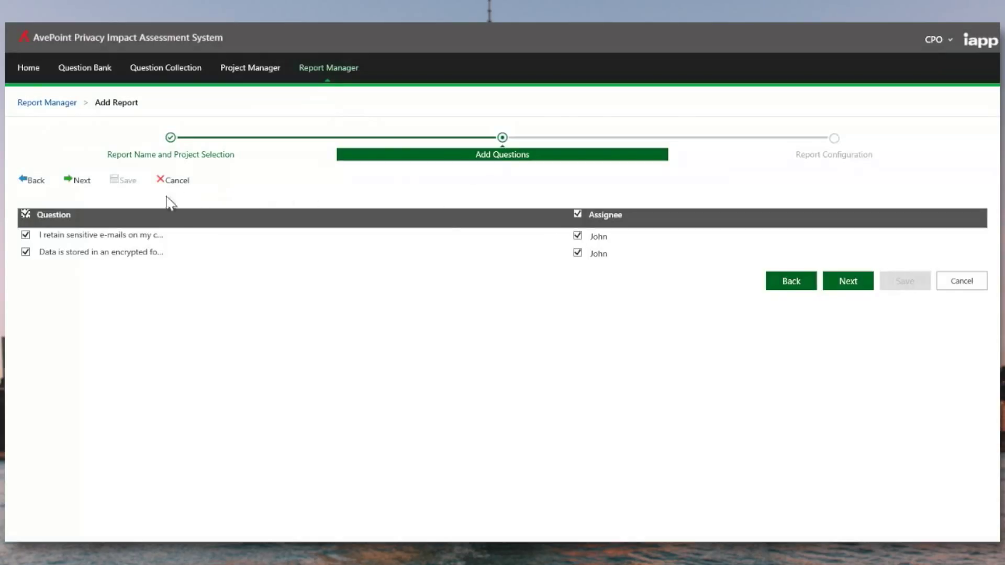
click(84, 181)
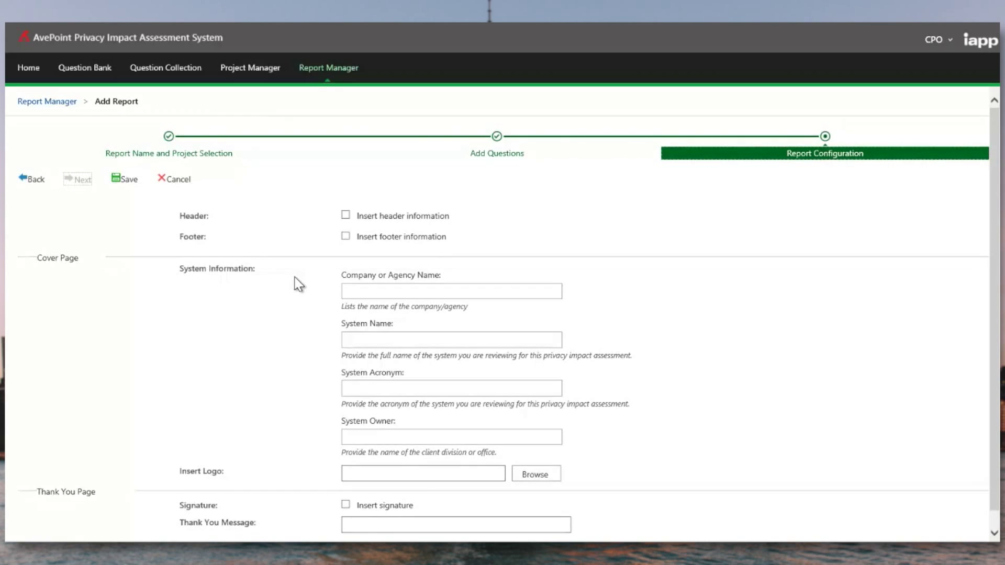
scroll(297, 284, down, 1)
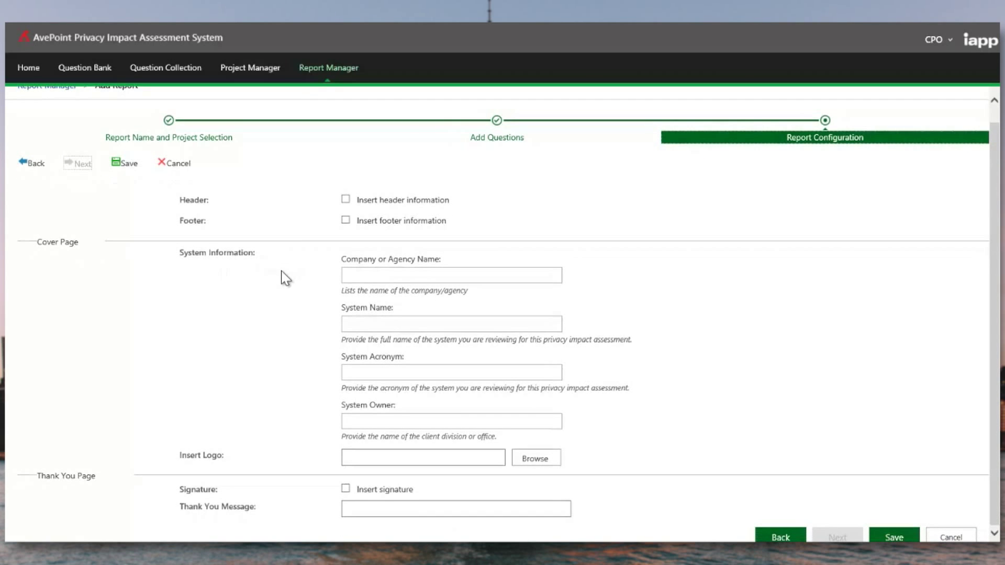
scroll(282, 271, up, 1)
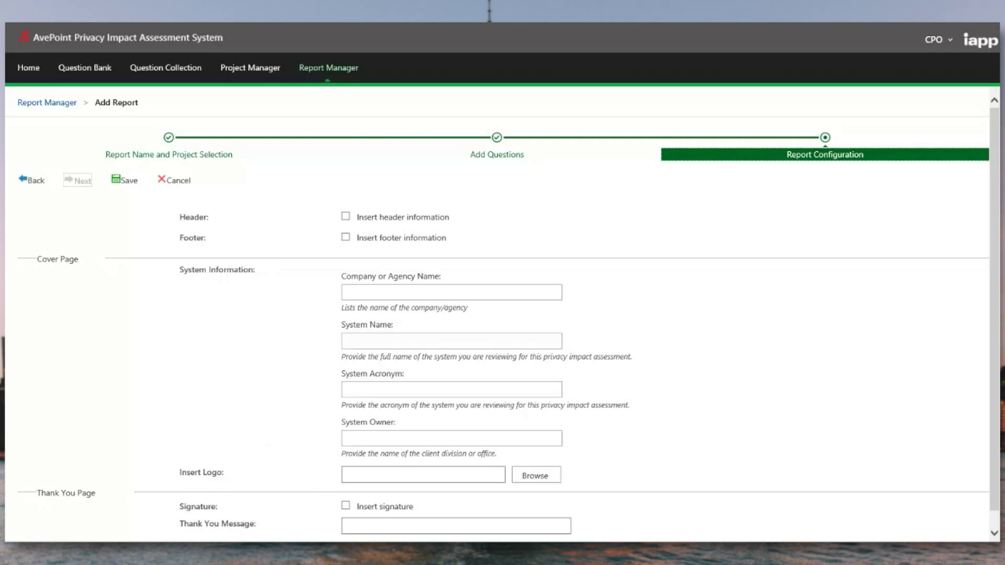
click(371, 555)
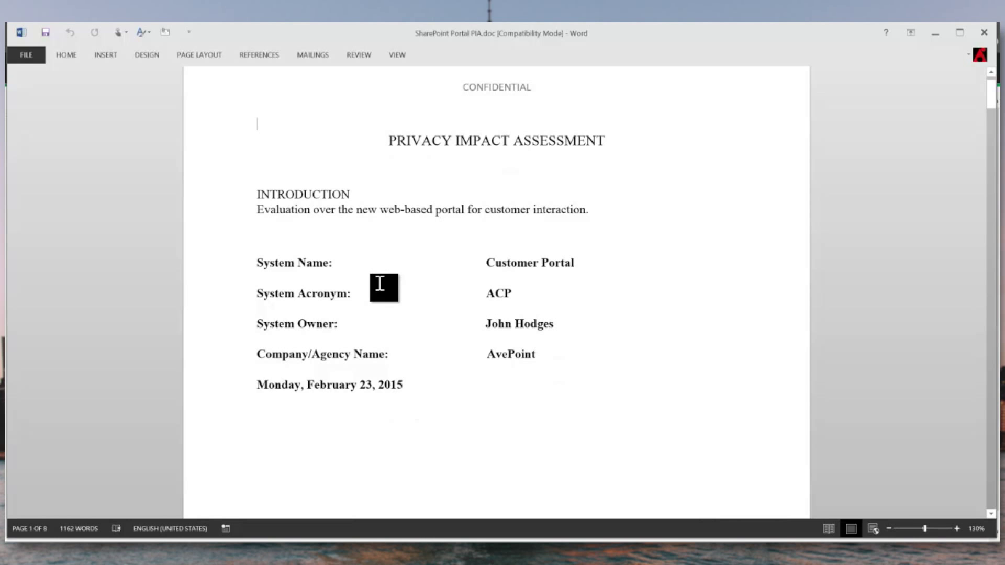
Read through SharePoint Portal PIA.doc to the signature and approval block on page 8, then close Word.
scroll(380, 283, down, 1)
scroll(380, 285, down, 20)
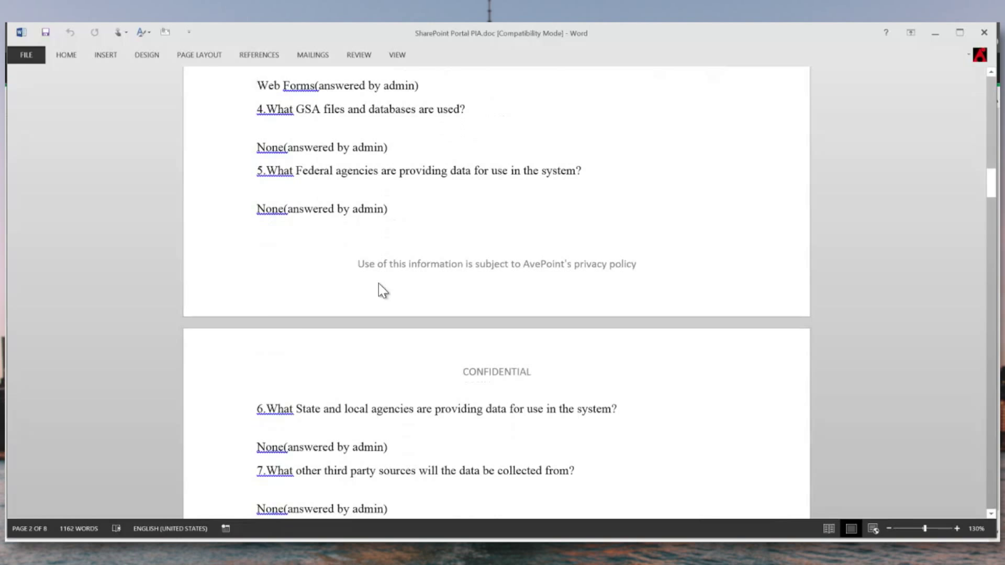
scroll(380, 284, down, 7)
scroll(379, 283, down, 12)
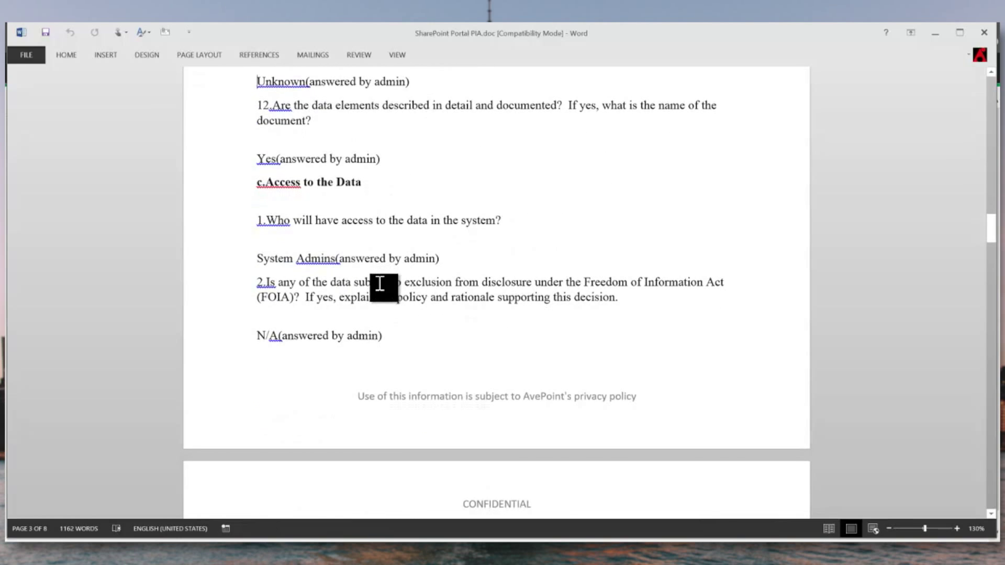
scroll(380, 284, down, 20)
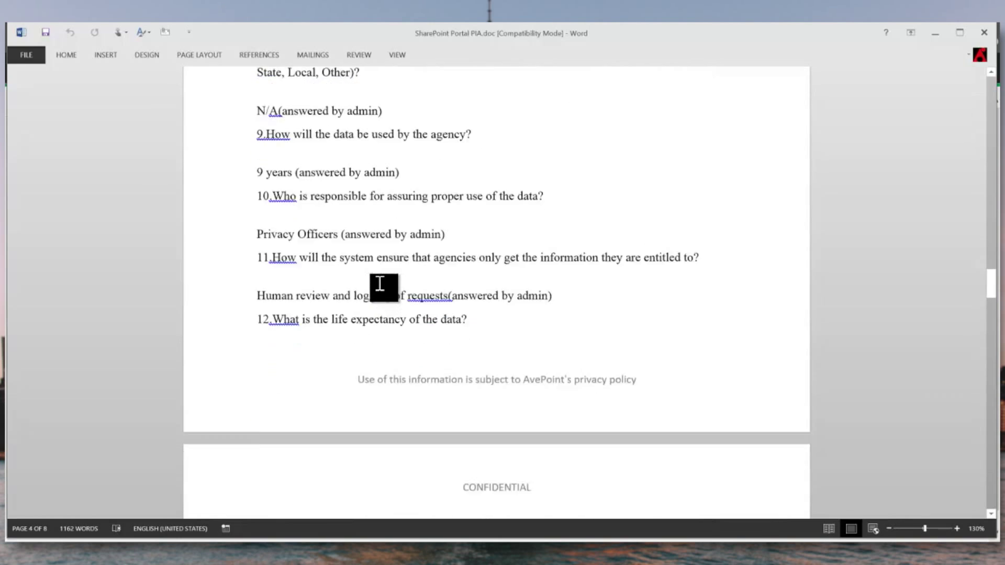
scroll(379, 284, down, 20)
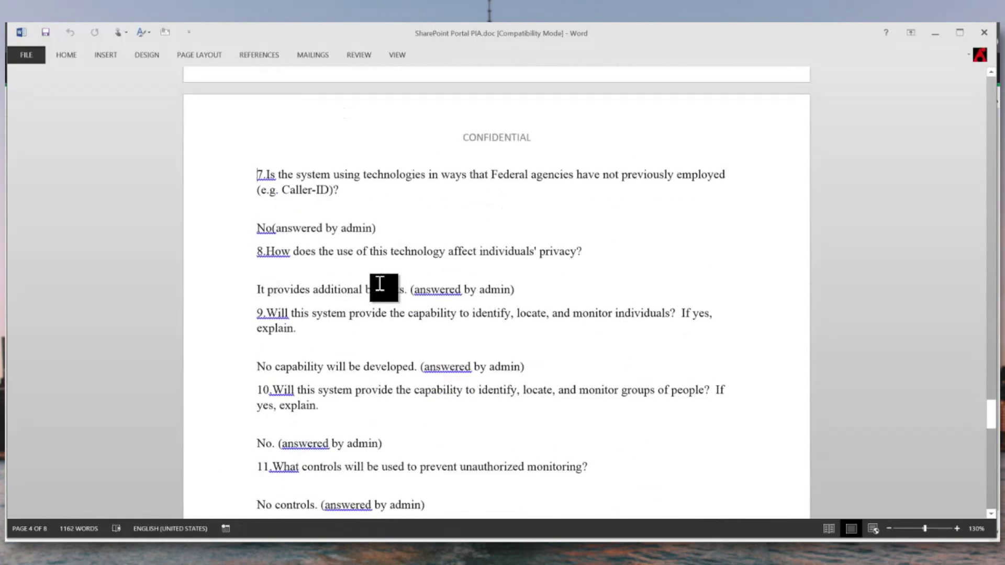
scroll(380, 284, down, 10)
scroll(382, 291, down, 5)
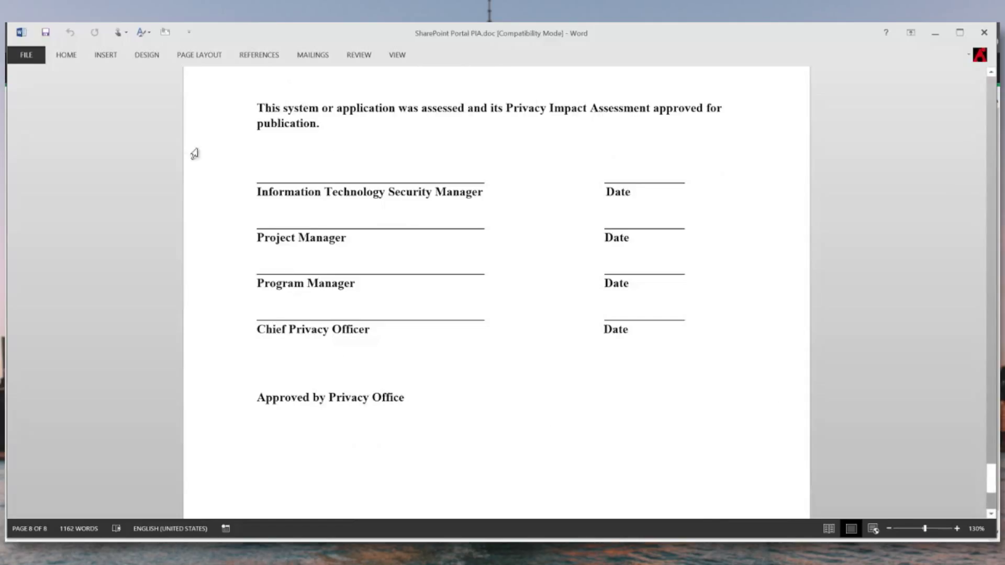
click(984, 33)
Return to the Project Manager list of six projects.
click(250, 68)
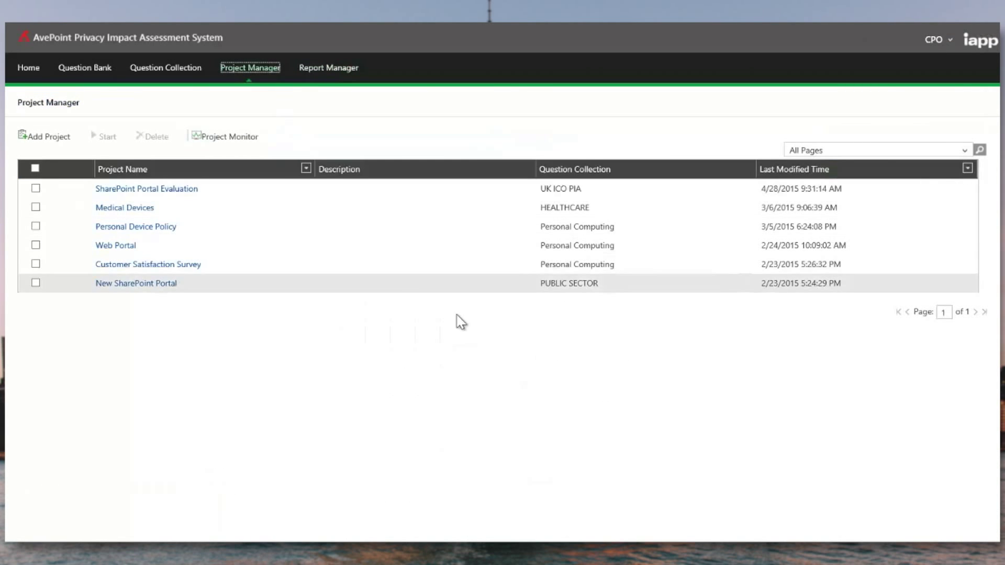